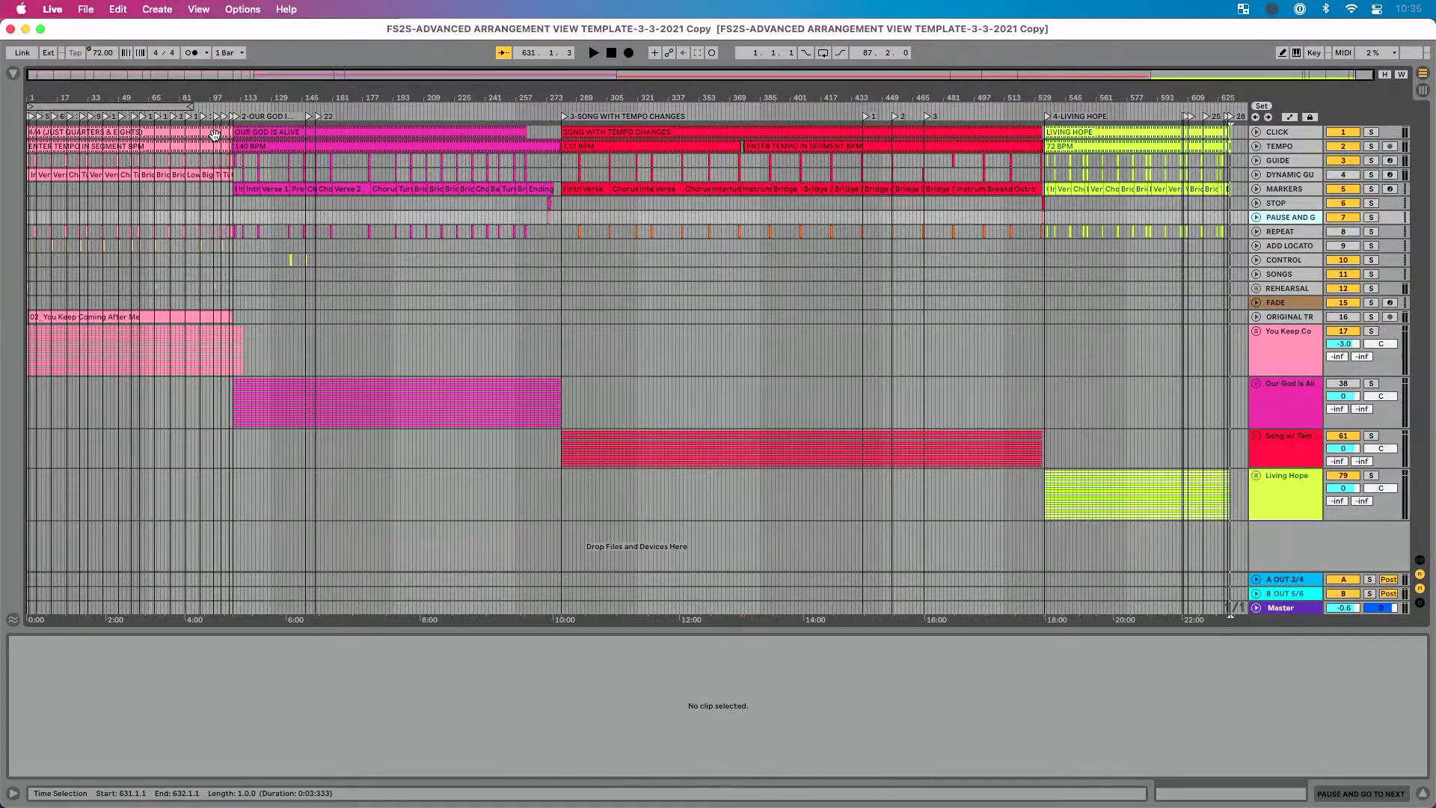
Step: Show the browser beside the arrangement and look over the transition from the first song into OUR GOD IS ALIVE
{"action": "left_click", "coordinate": [15, 74]}
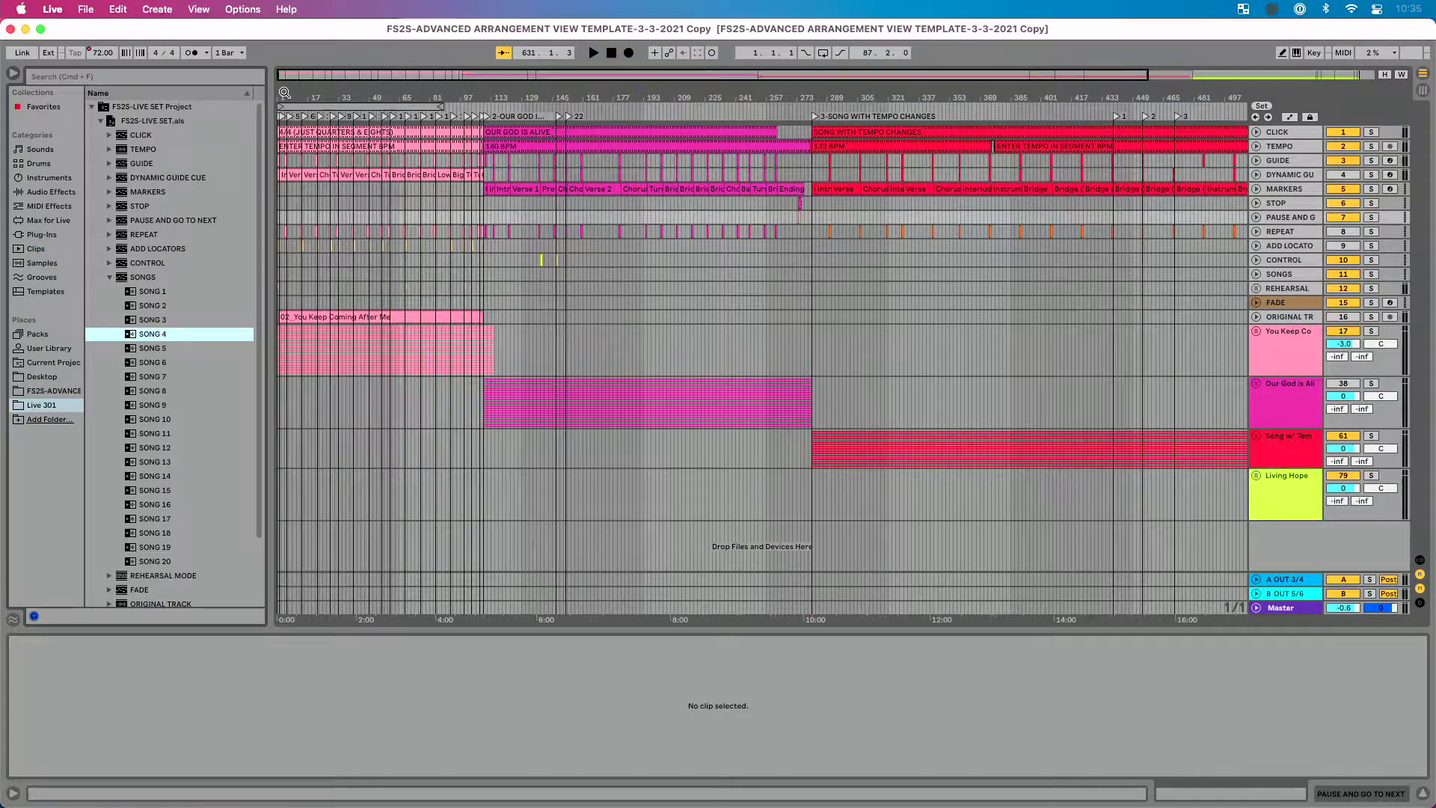
{"action": "left_click_drag", "start_coordinate": [284, 96], "coordinate": [282, 126]}
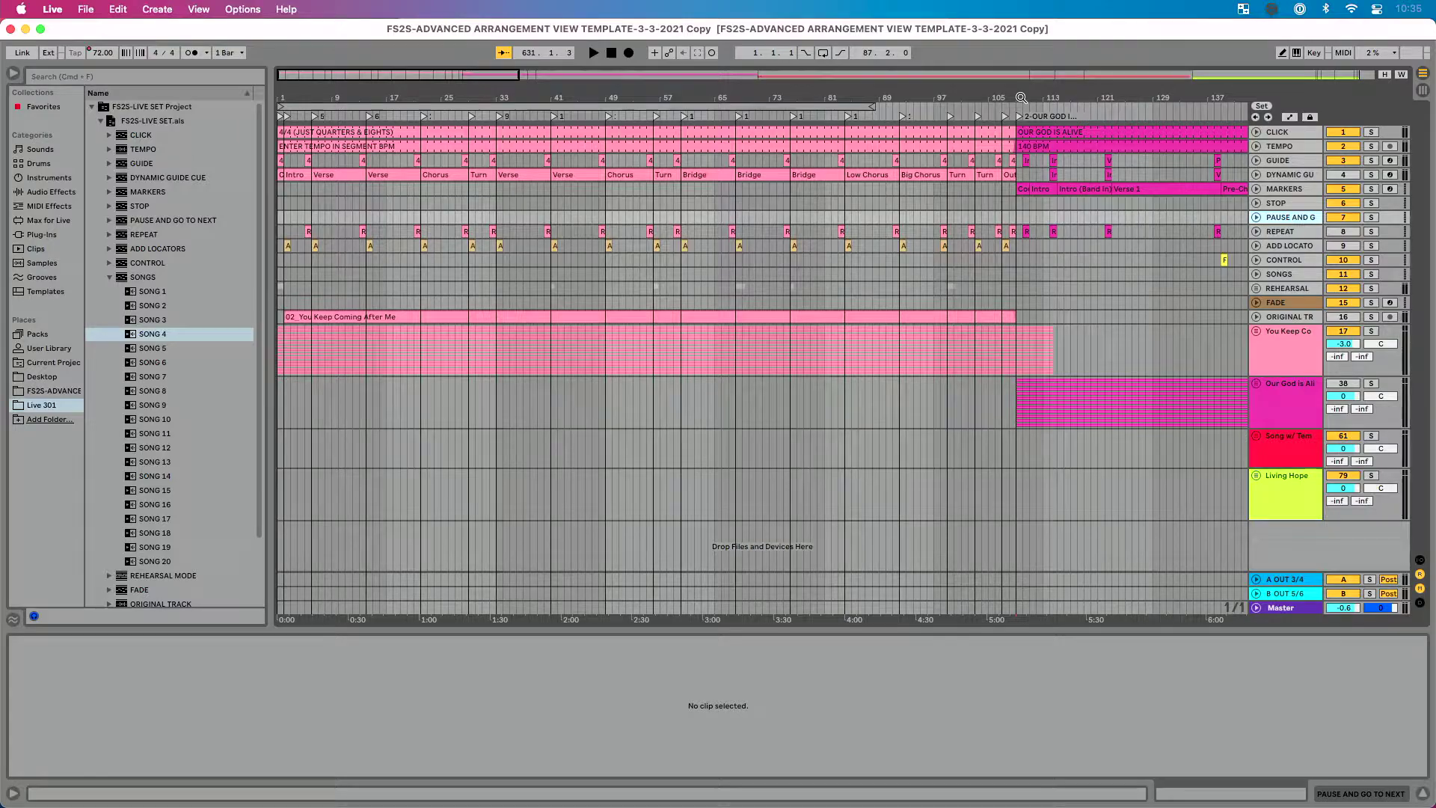
{"action": "left_click_drag", "start_coordinate": [1021, 97], "coordinate": [1021, 30]}
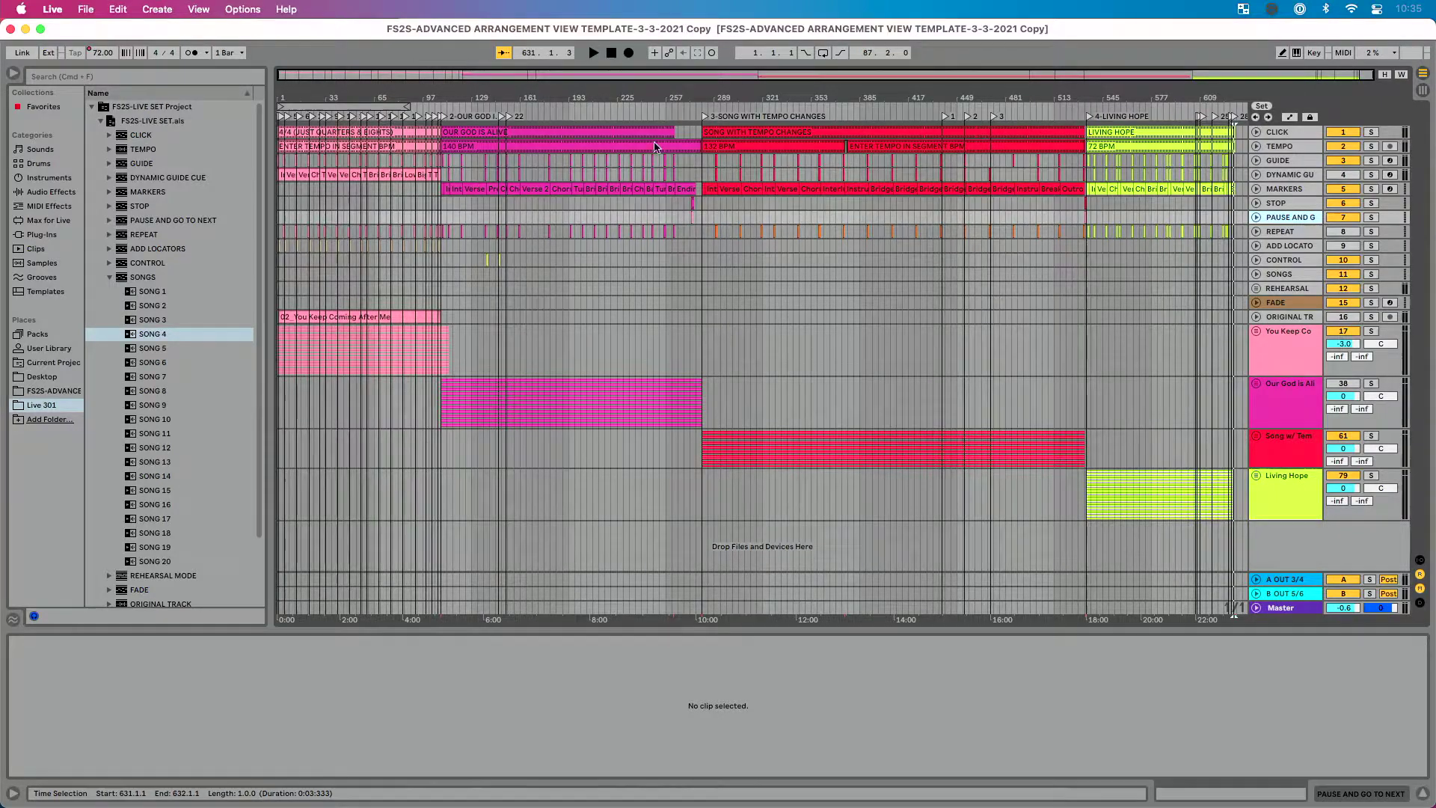
Step: Clear the key mapping of locator 3-SONG WITH TEMPO CHANGES and map that locator to key 1, replacing the conflicting mapping
{"action": "left_click", "coordinate": [703, 118]}
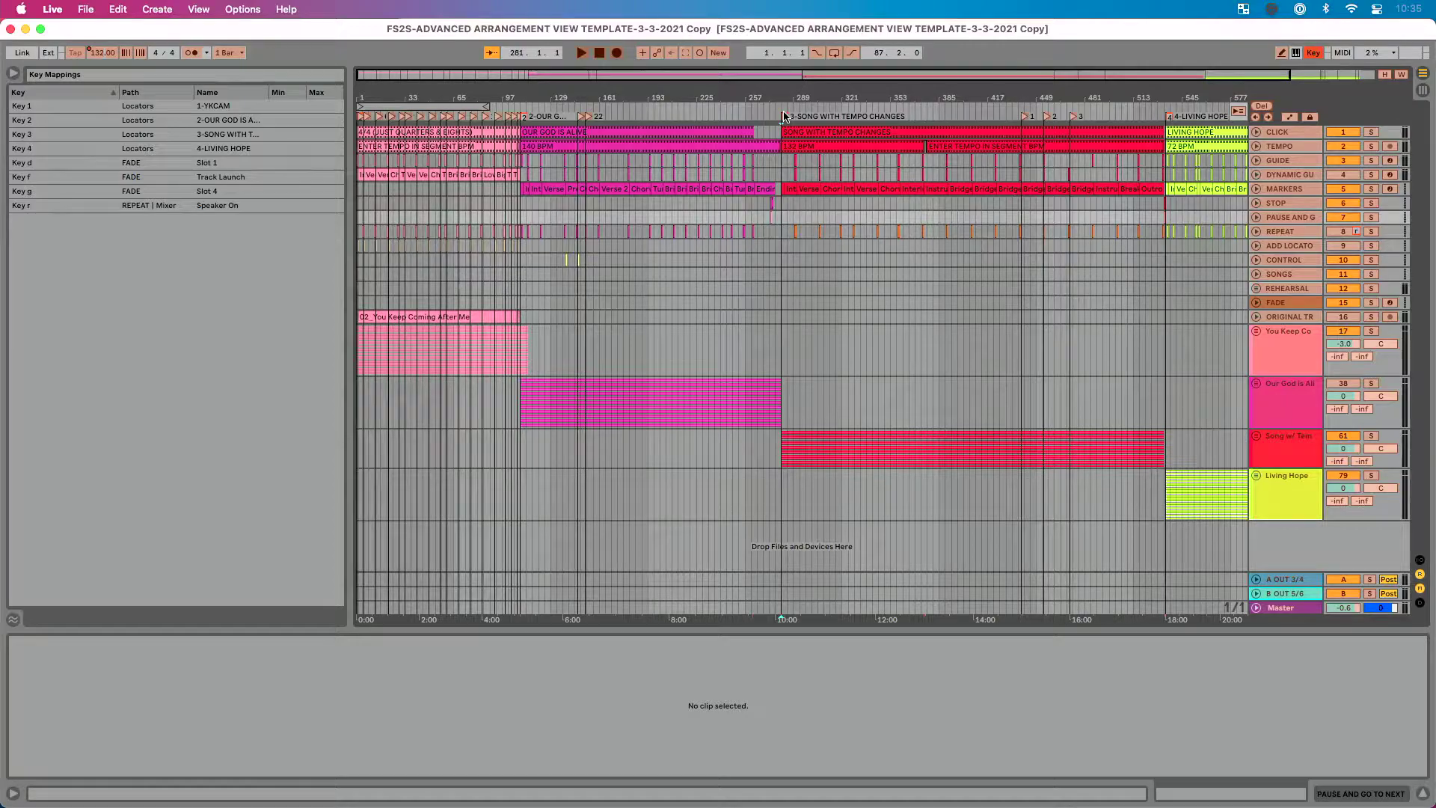
{"action": "key", "text": "BackSpace"}
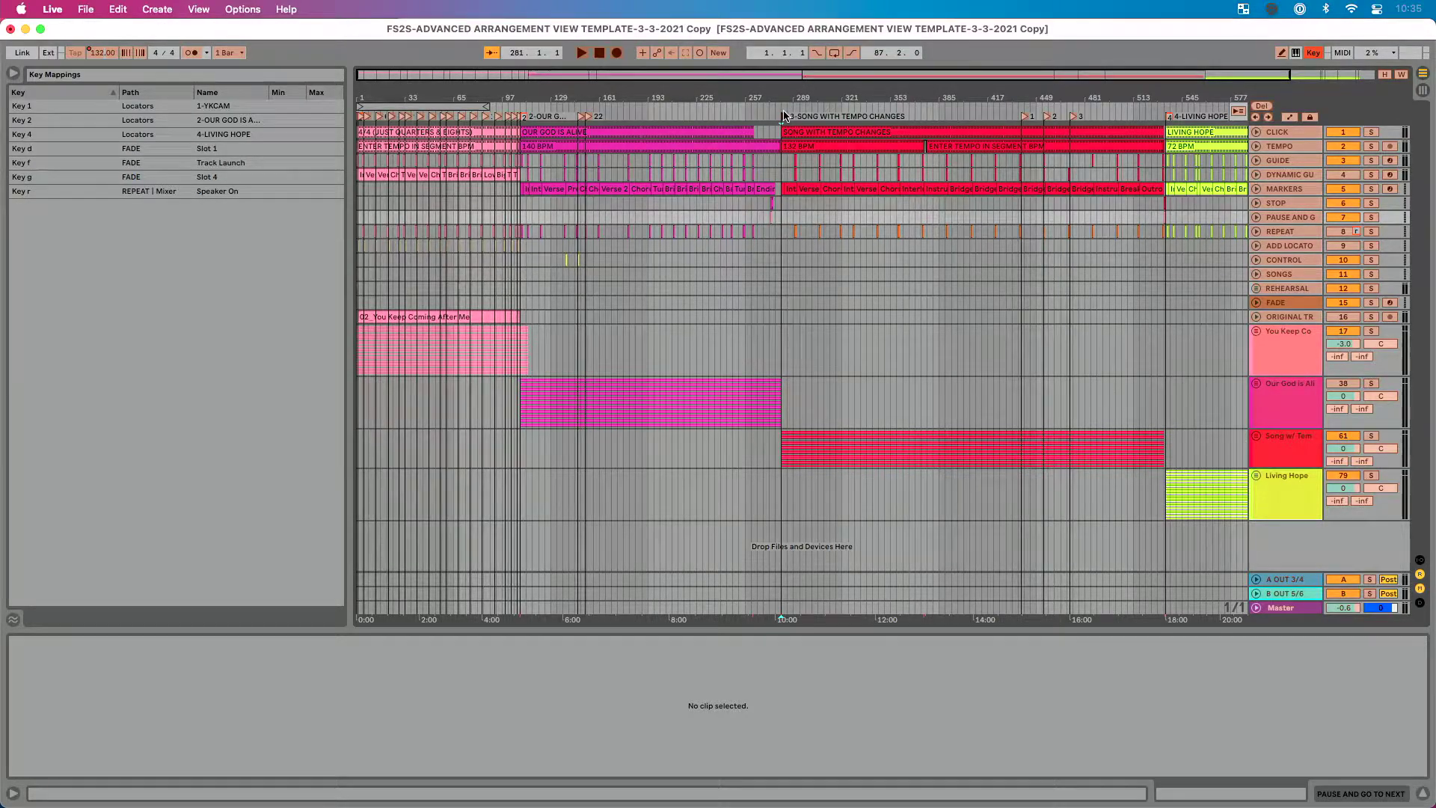
{"action": "left_click", "coordinate": [784, 116]}
{"action": "key", "text": "1"}
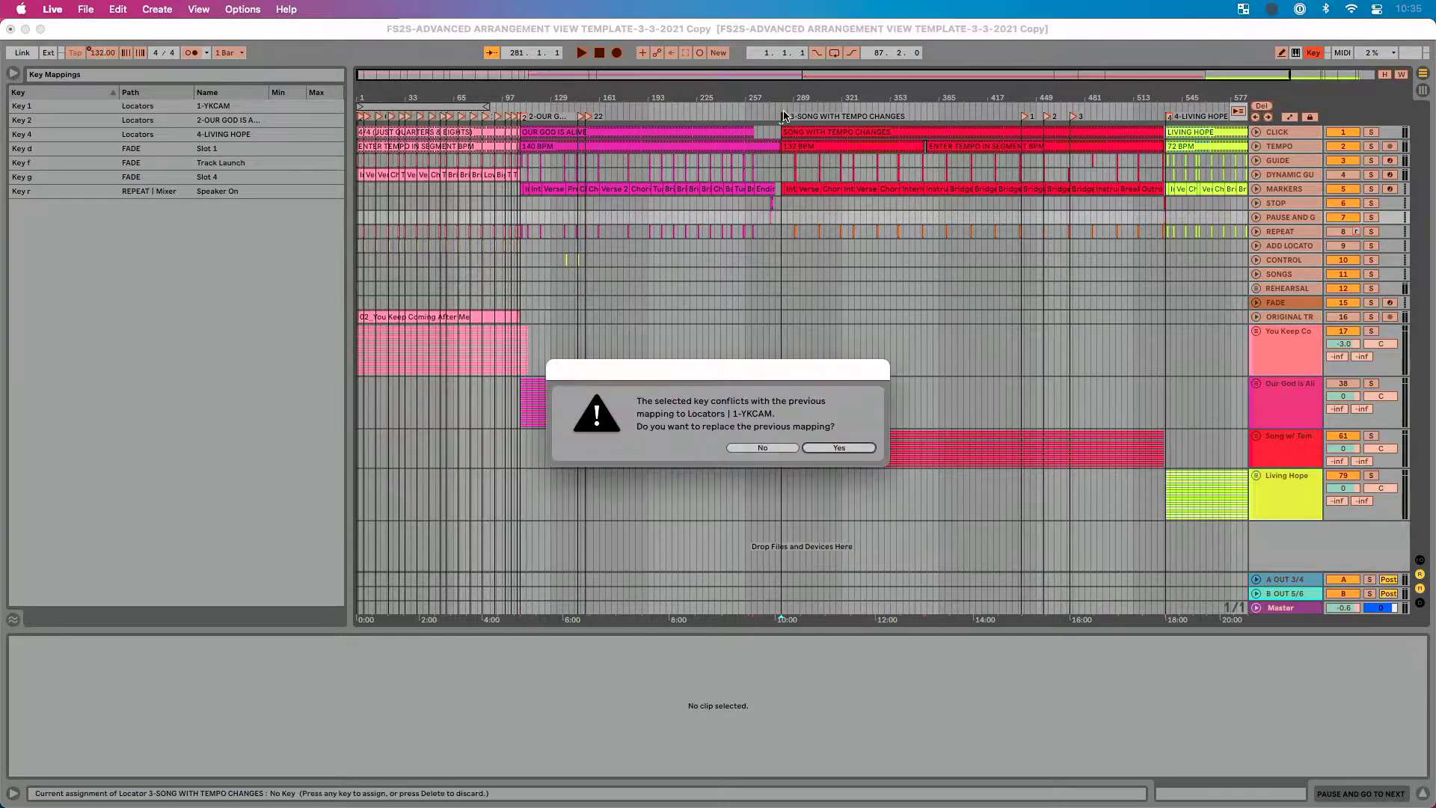
{"action": "left_click", "coordinate": [828, 449]}
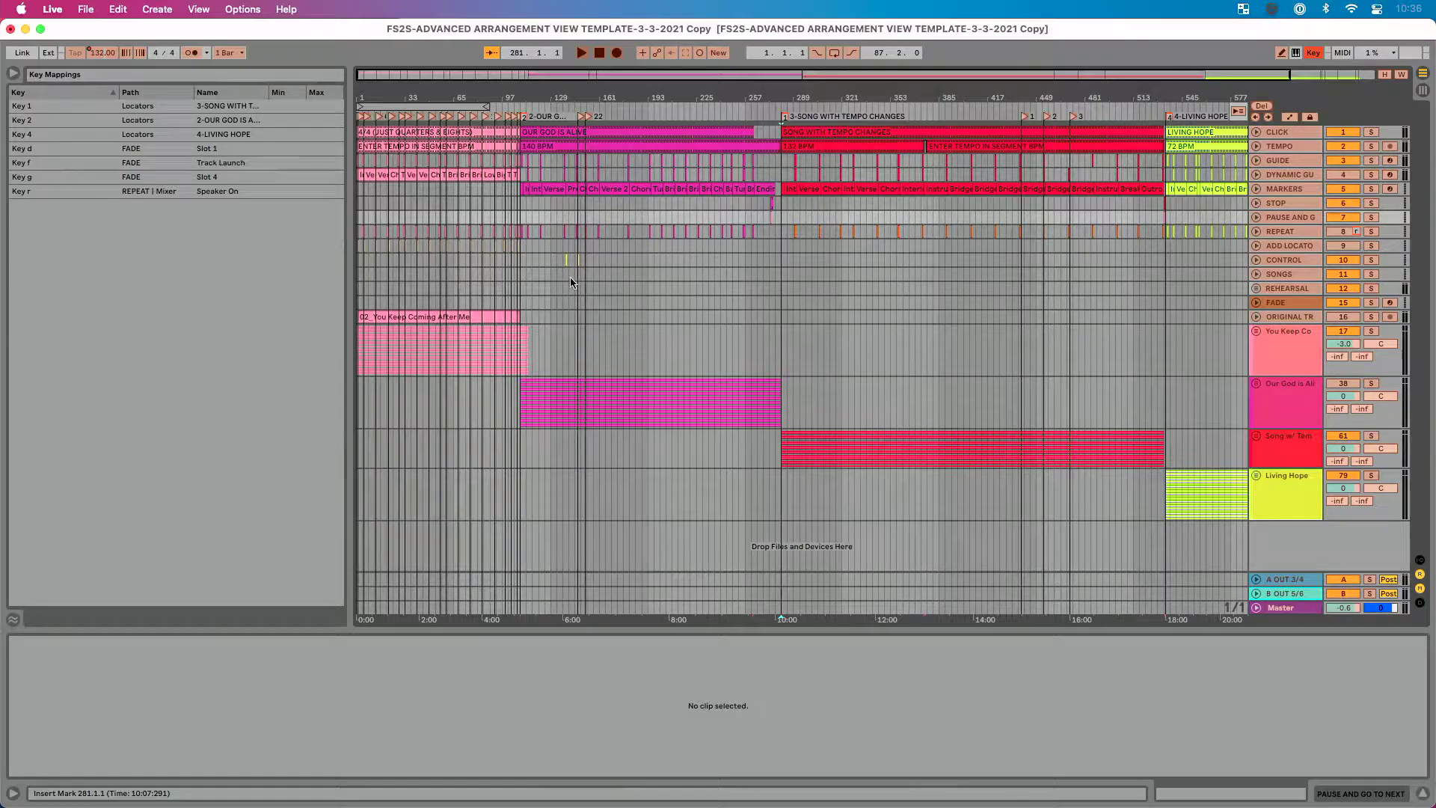
Step: Map locator 1-YKCAM at the start of the set to key 2, replacing the conflicting mapping
{"action": "left_click_drag", "start_coordinate": [362, 98], "coordinate": [329, 120]}
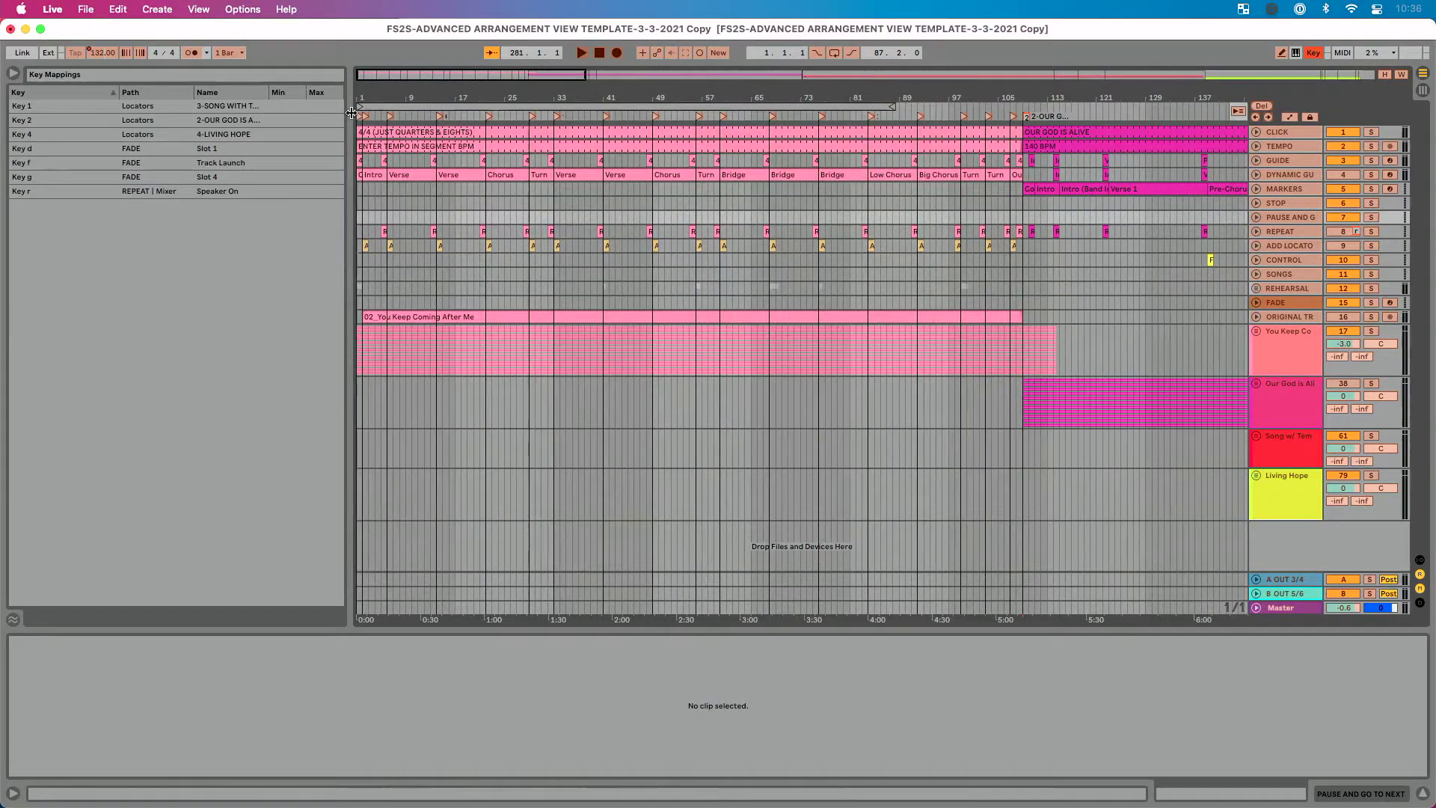
{"action": "left_click", "coordinate": [361, 116]}
{"action": "key", "text": "2"}
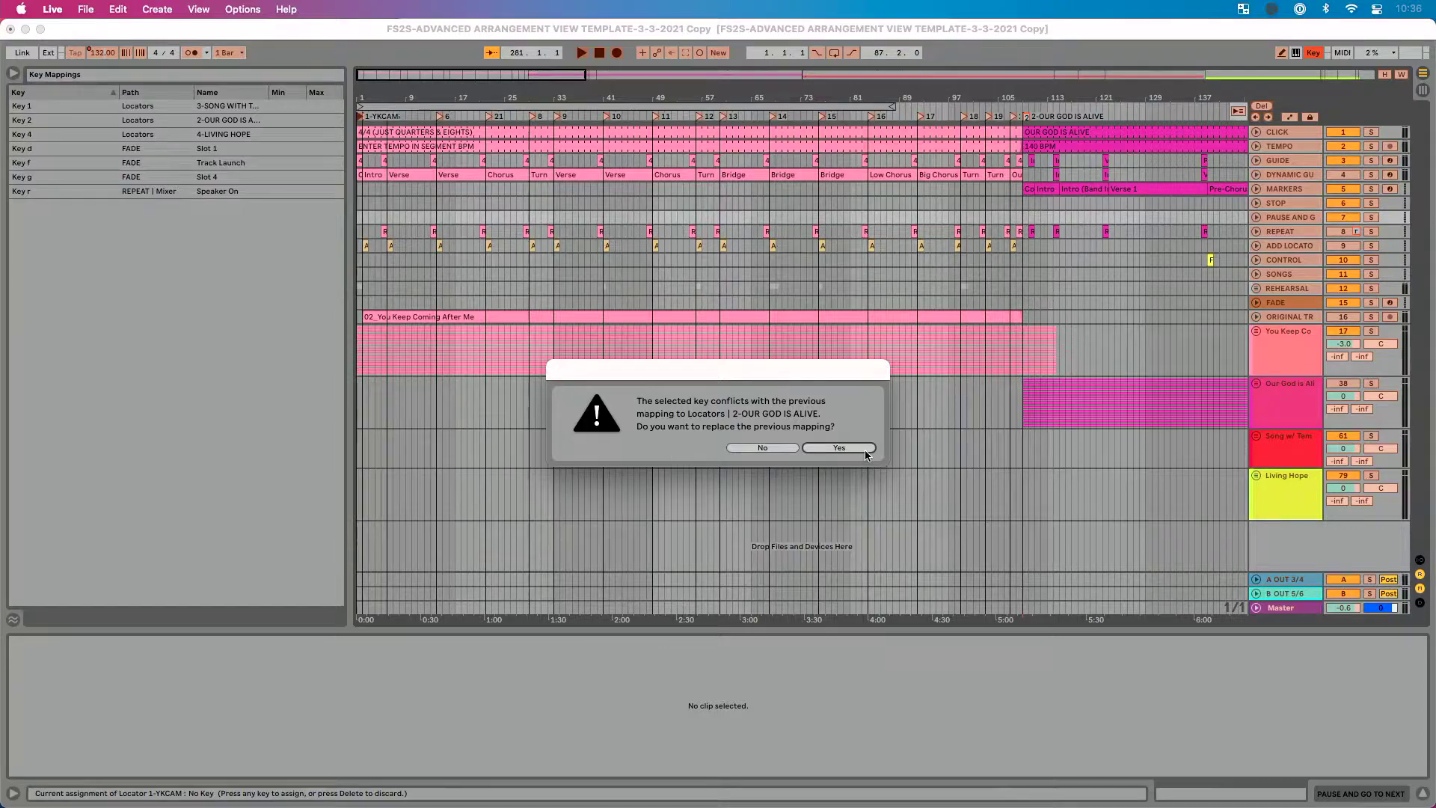
{"action": "left_click", "coordinate": [856, 446]}
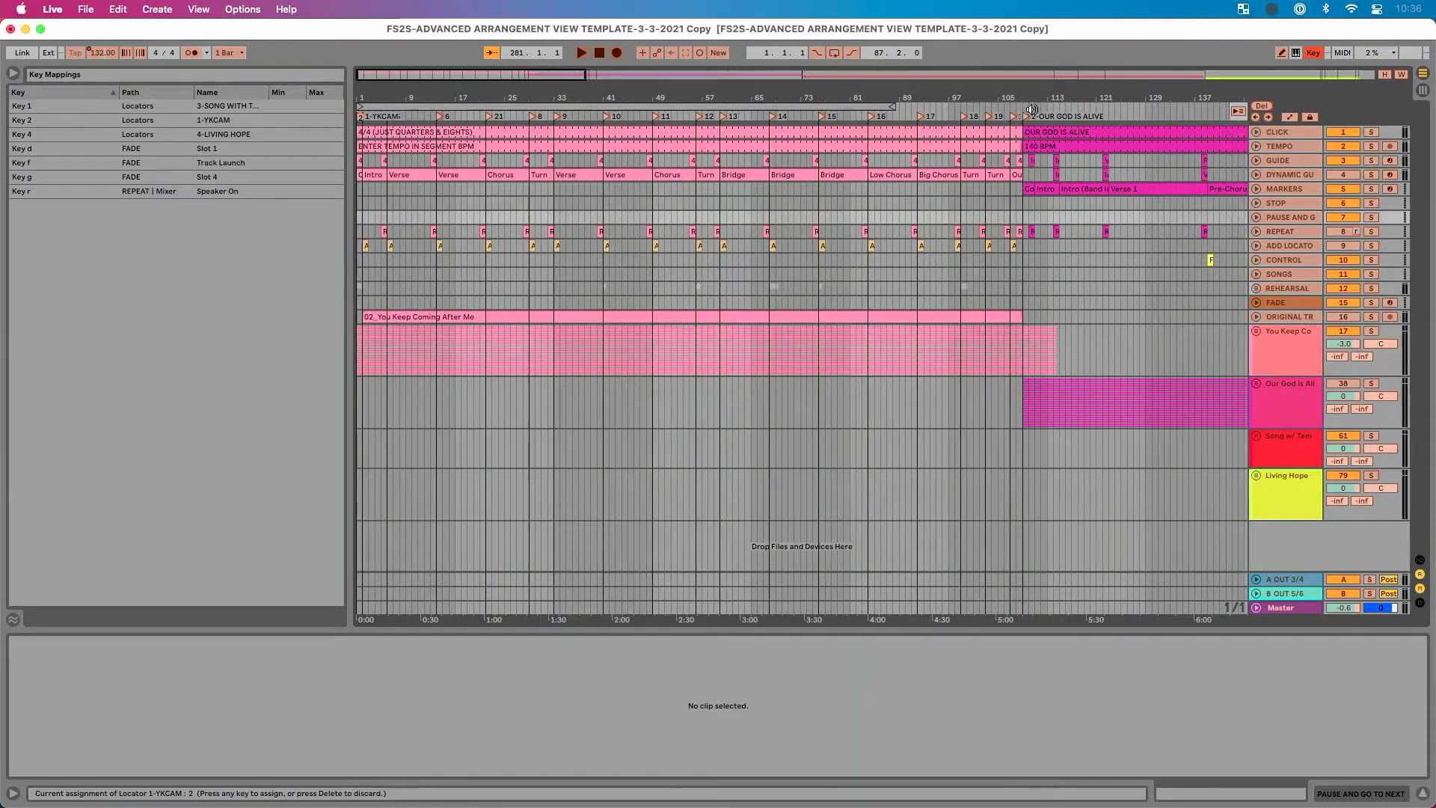
Step: Map locator 2-OUR GOD IS ALIVE to key 3 and leave key mapping mode
{"action": "left_click", "coordinate": [1027, 117]}
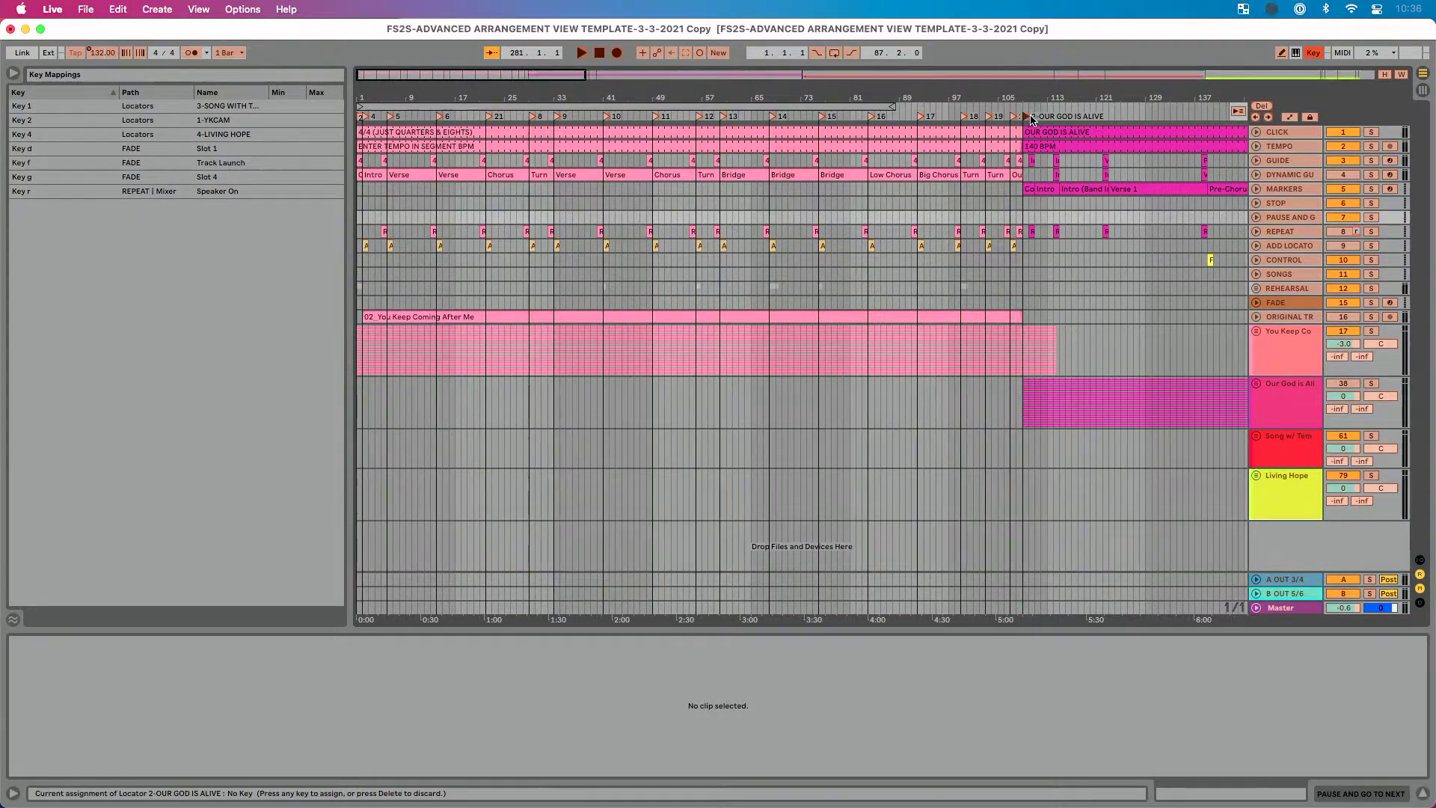
{"action": "key", "text": "3"}
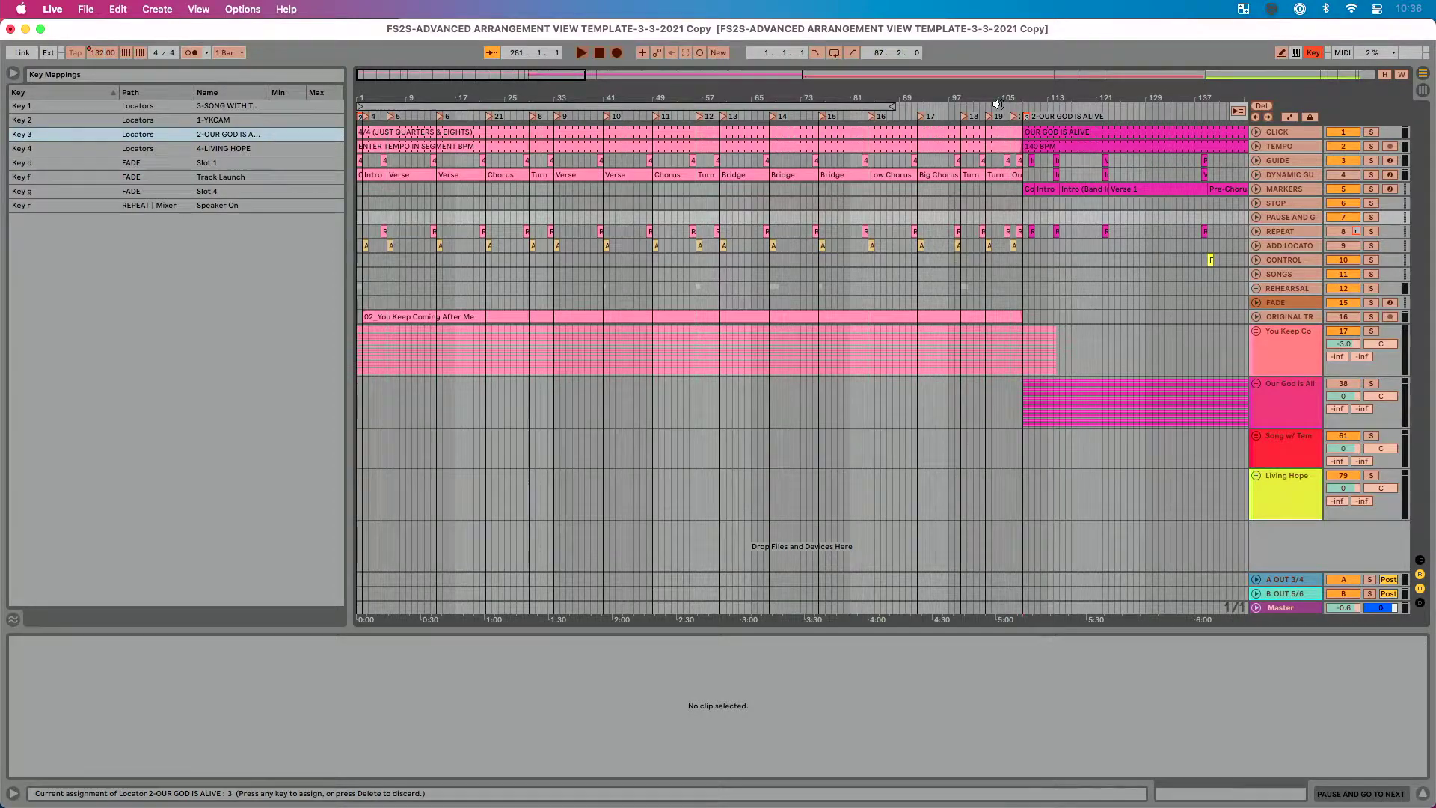
{"action": "key", "text": "super+k"}
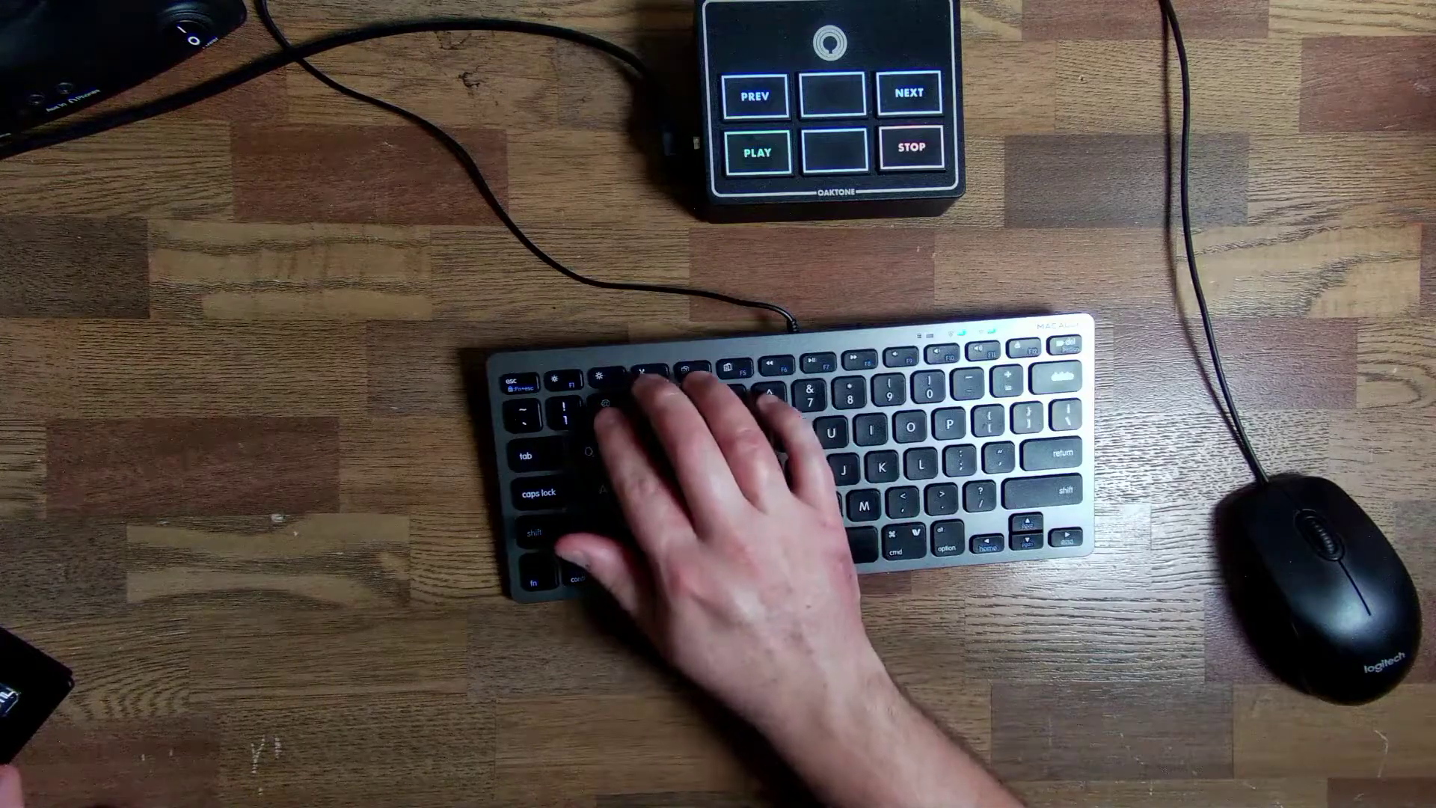
Step: Try locator recall from the start of the set and examine the transition into OUR GOD IS ALIVE around bar 109
{"action": "key", "text": "Home"}
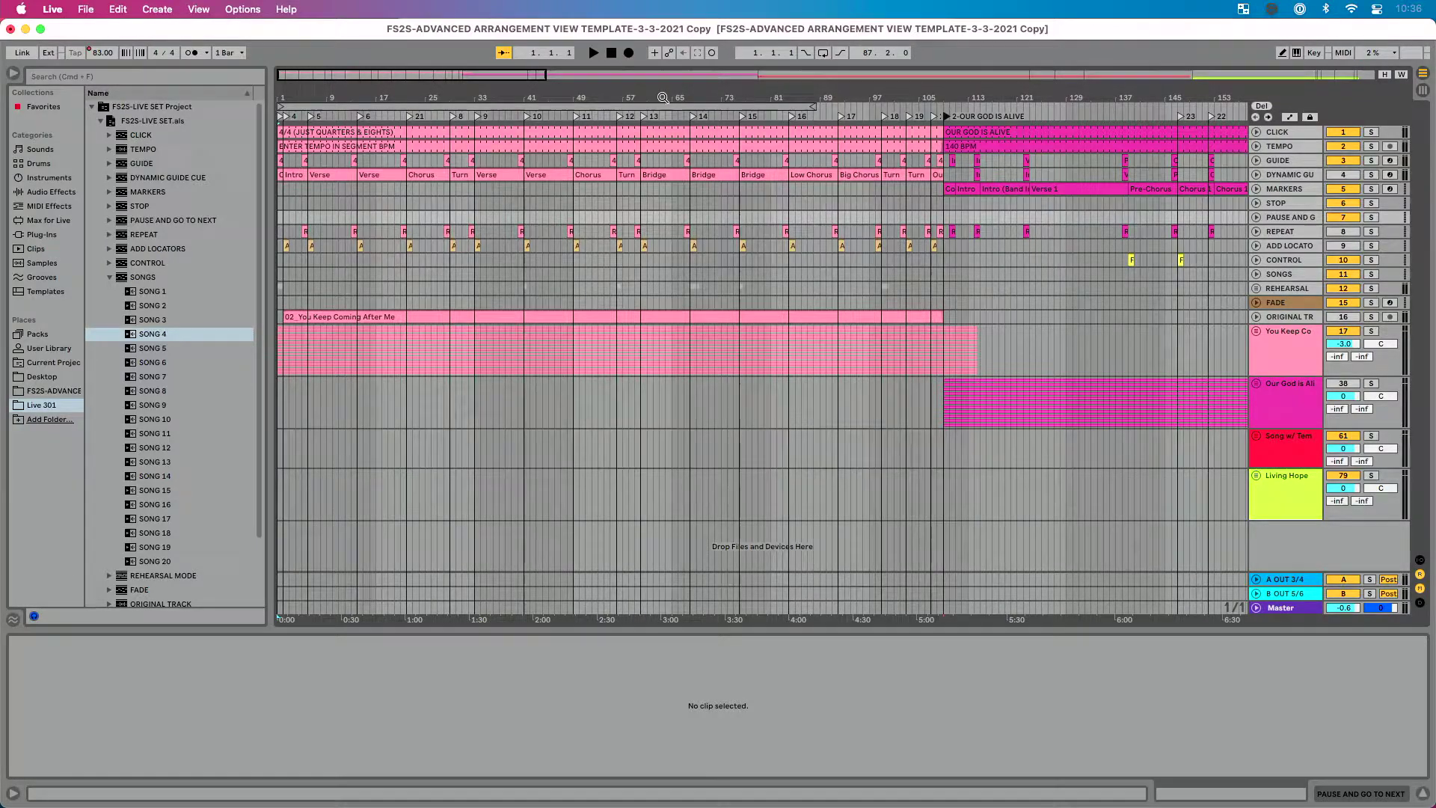
{"action": "key", "text": "2"}
{"action": "left_click", "coordinate": [612, 53]}
{"action": "left_click_drag", "start_coordinate": [944, 97], "coordinate": [828, 209]}
{"action": "left_click_drag", "start_coordinate": [821, 98], "coordinate": [662, 96]}
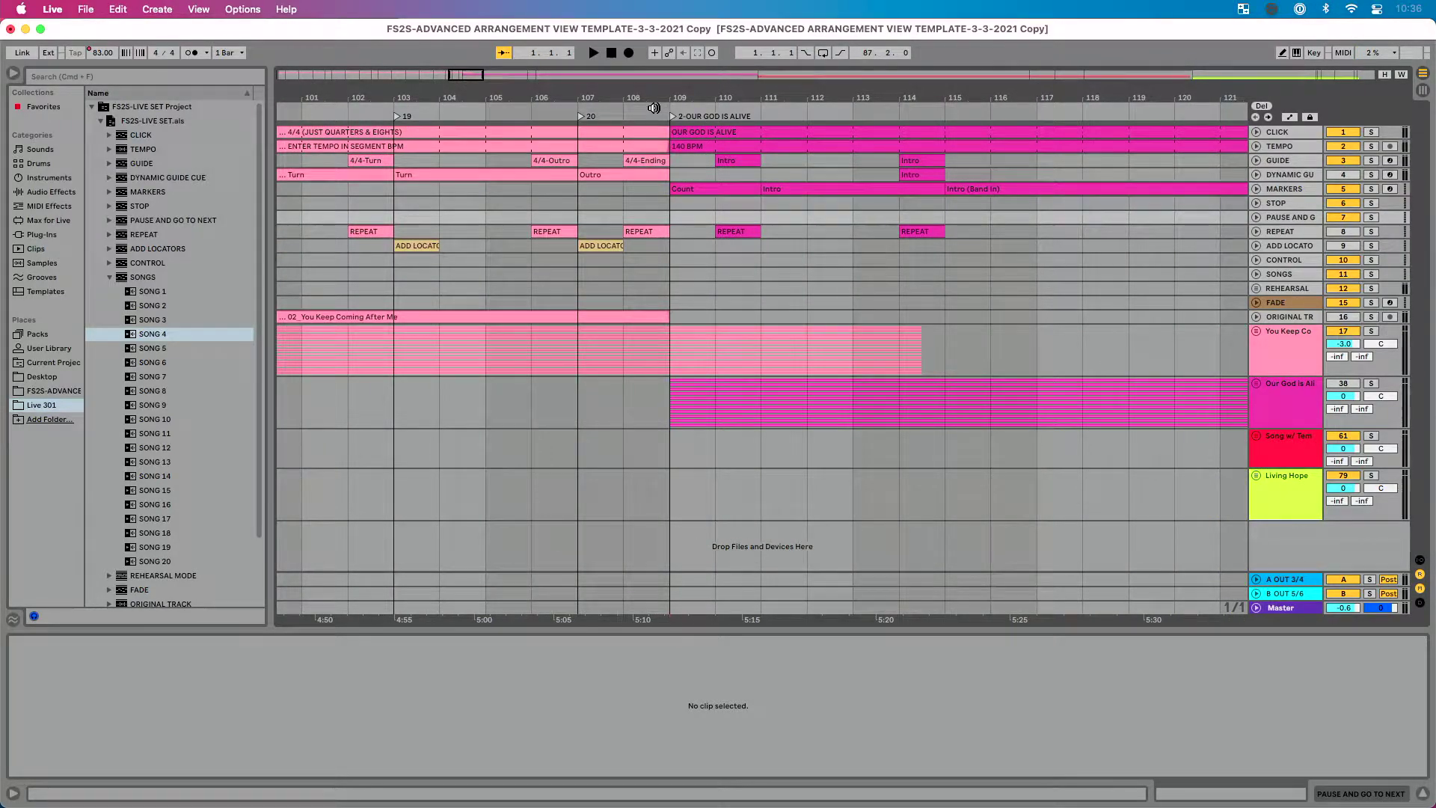
Step: Look through the SONG 1 to SONG 4 clips in the browser and test jumping to locators 4-LIVING HOPE and 1-YKCAM
{"action": "left_click", "coordinate": [163, 320]}
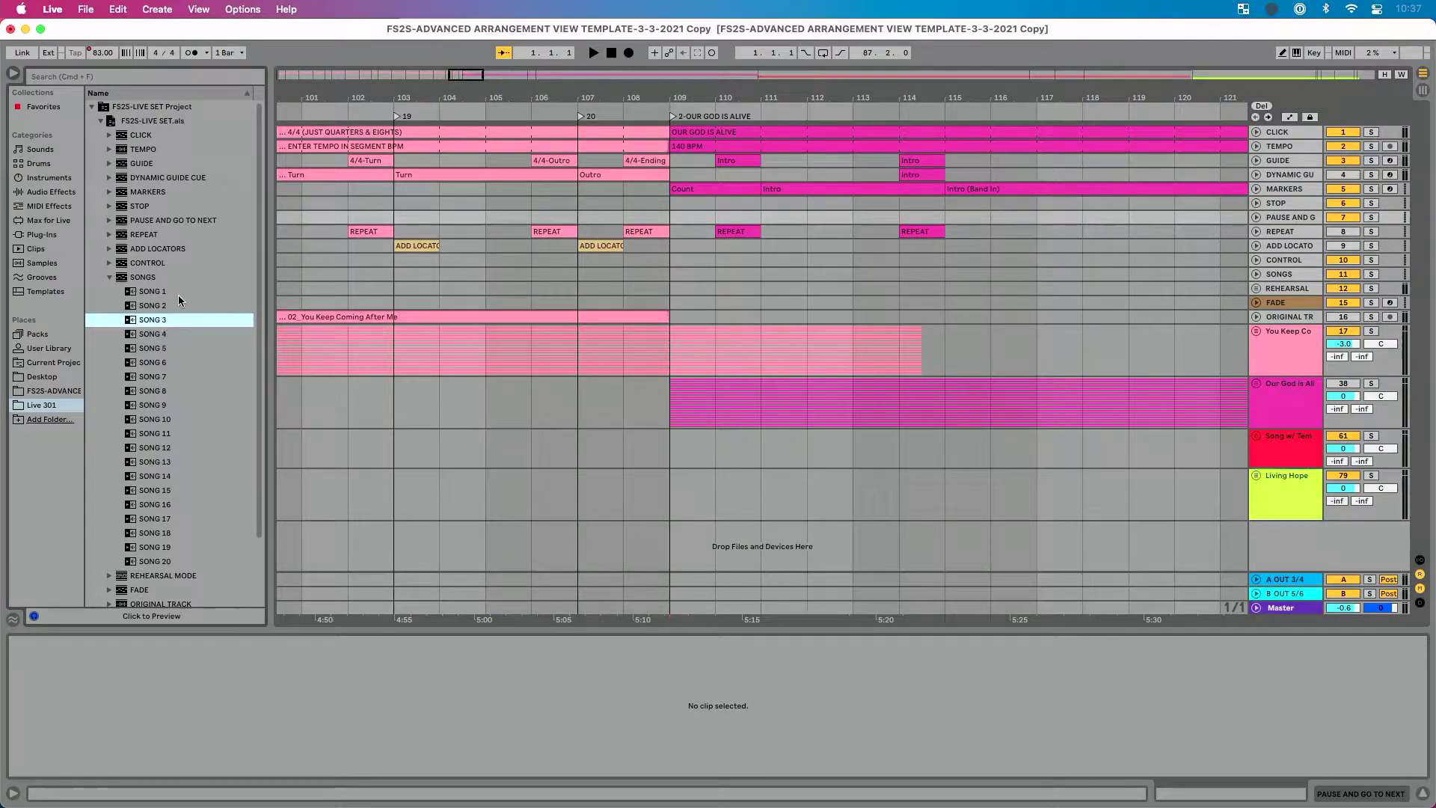
{"action": "left_click", "coordinate": [178, 292]}
{"action": "left_click", "coordinate": [185, 306]}
{"action": "left_click", "coordinate": [190, 320]}
{"action": "left_click", "coordinate": [192, 334]}
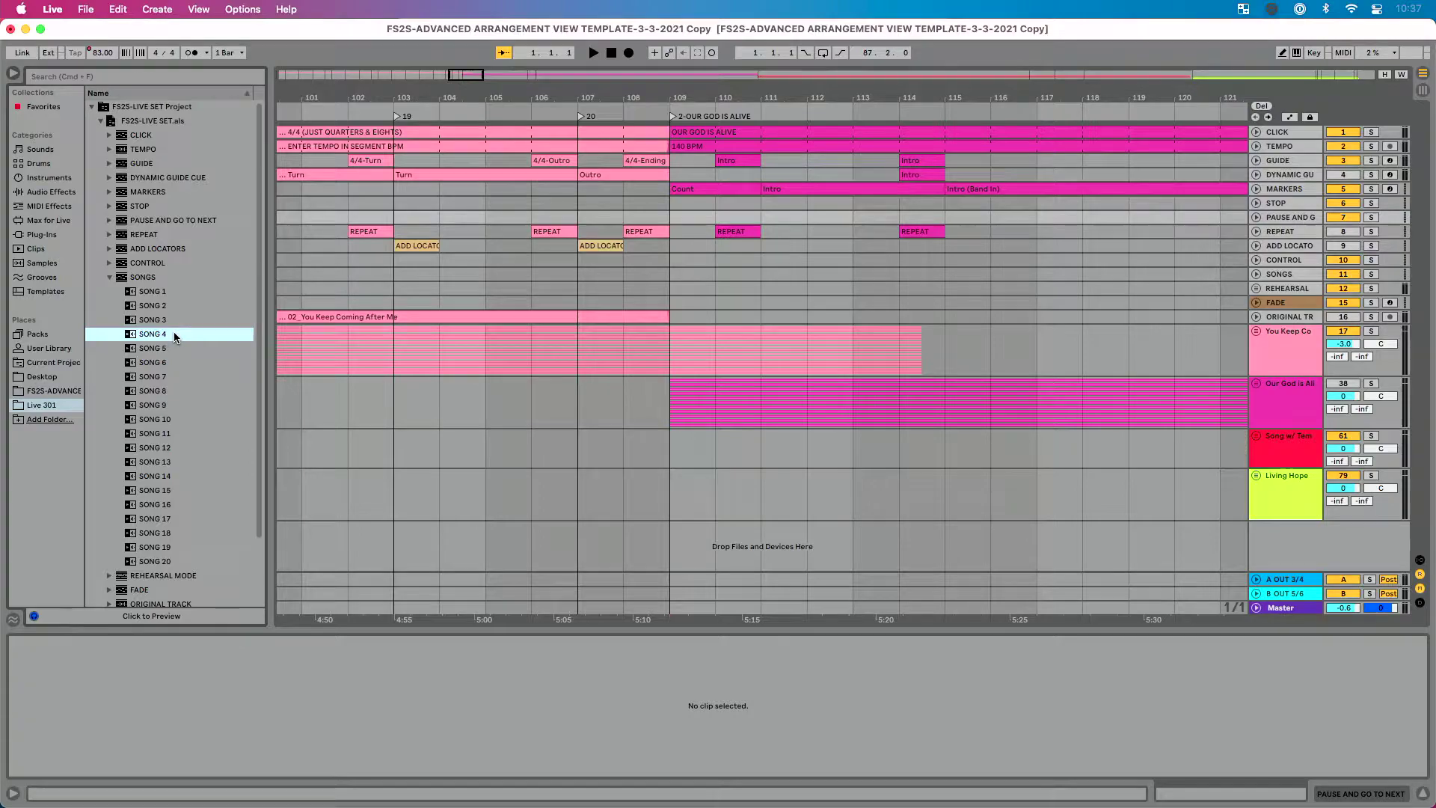
{"action": "key", "text": "4"}
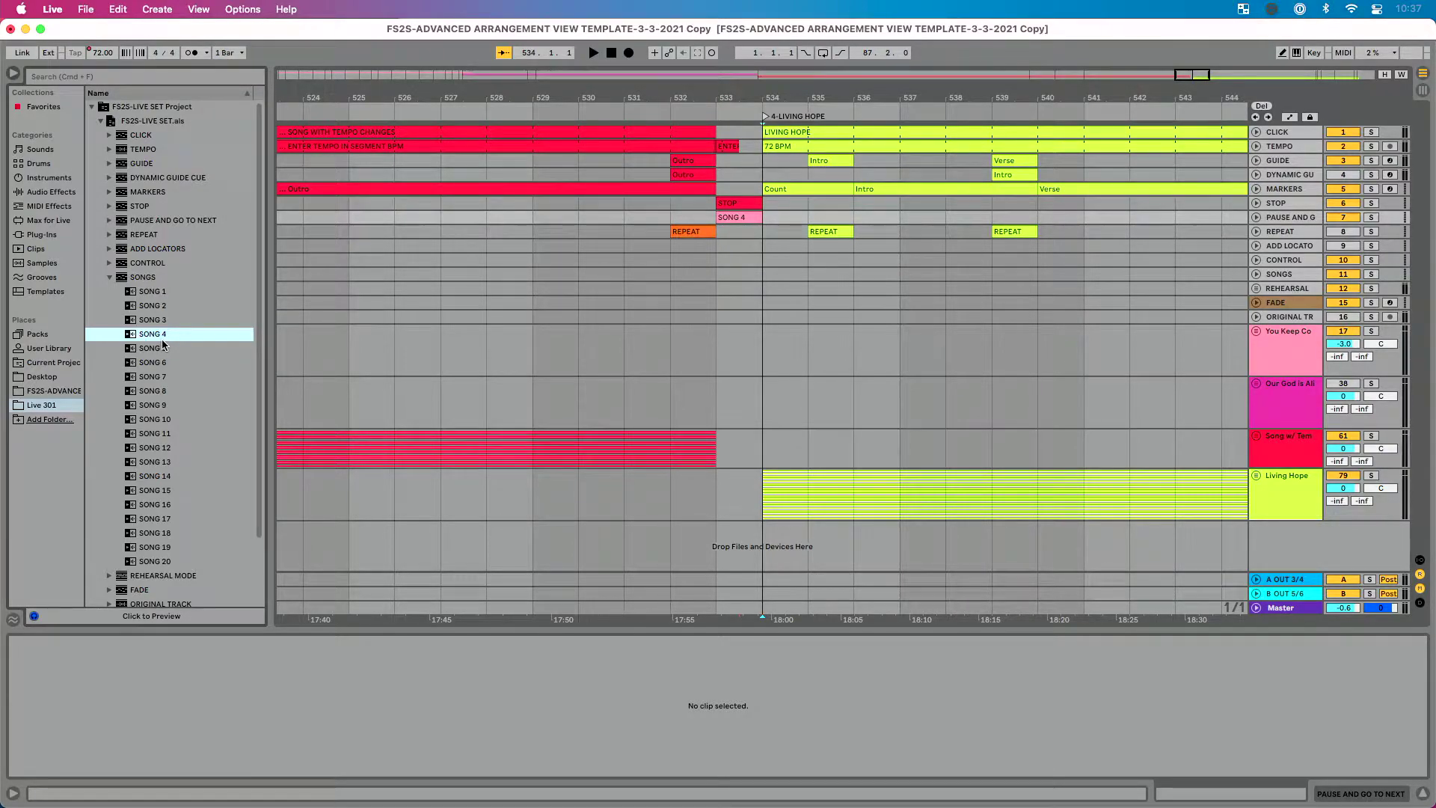
{"action": "key", "text": "1"}
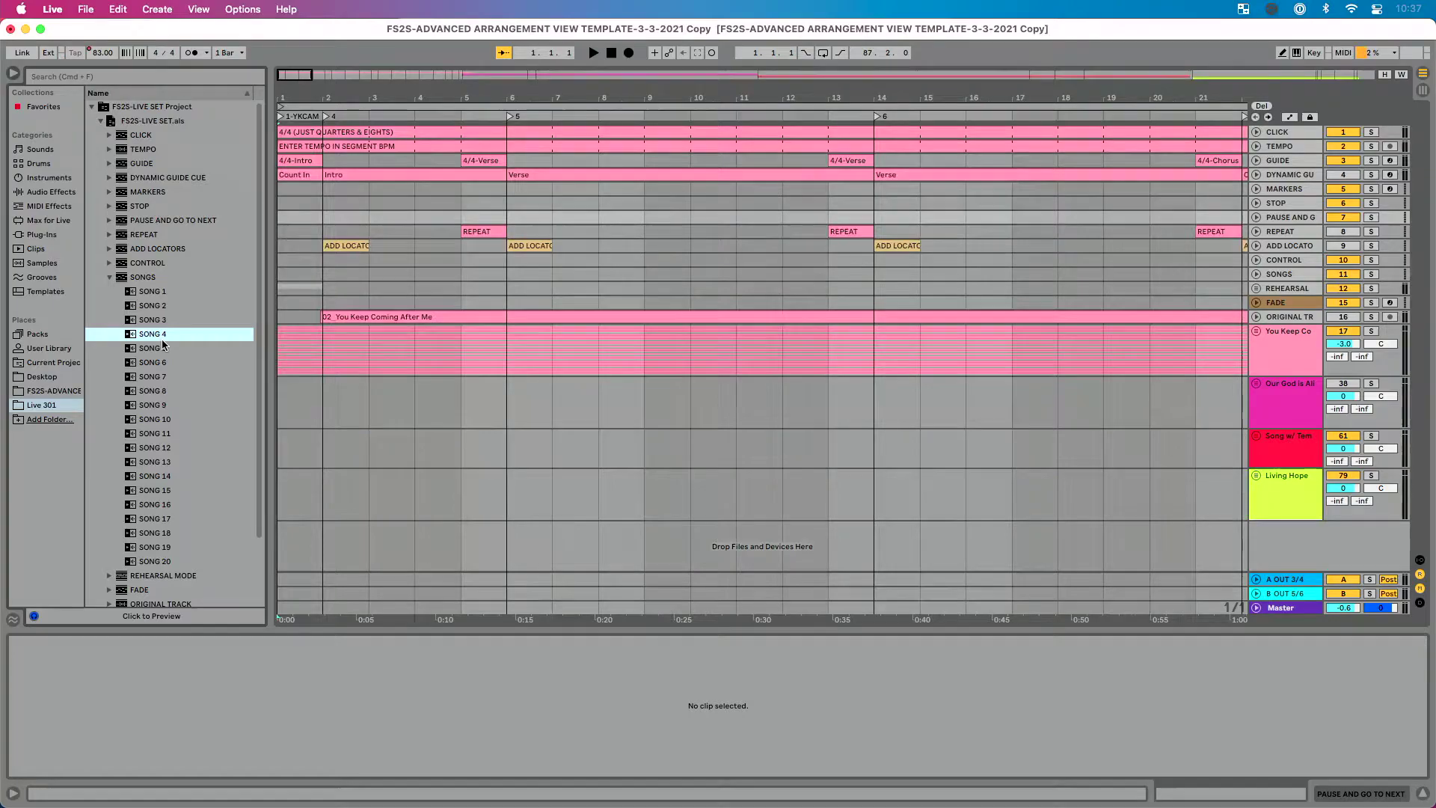
Step: Place the SONG 4 clip on the SONGS track at bar 108, just before OUR GOD IS ALIVE
{"action": "left_click_drag", "start_coordinate": [906, 92], "coordinate": [815, 80]}
{"action": "left_click_drag", "start_coordinate": [1093, 90], "coordinate": [280, 93]}
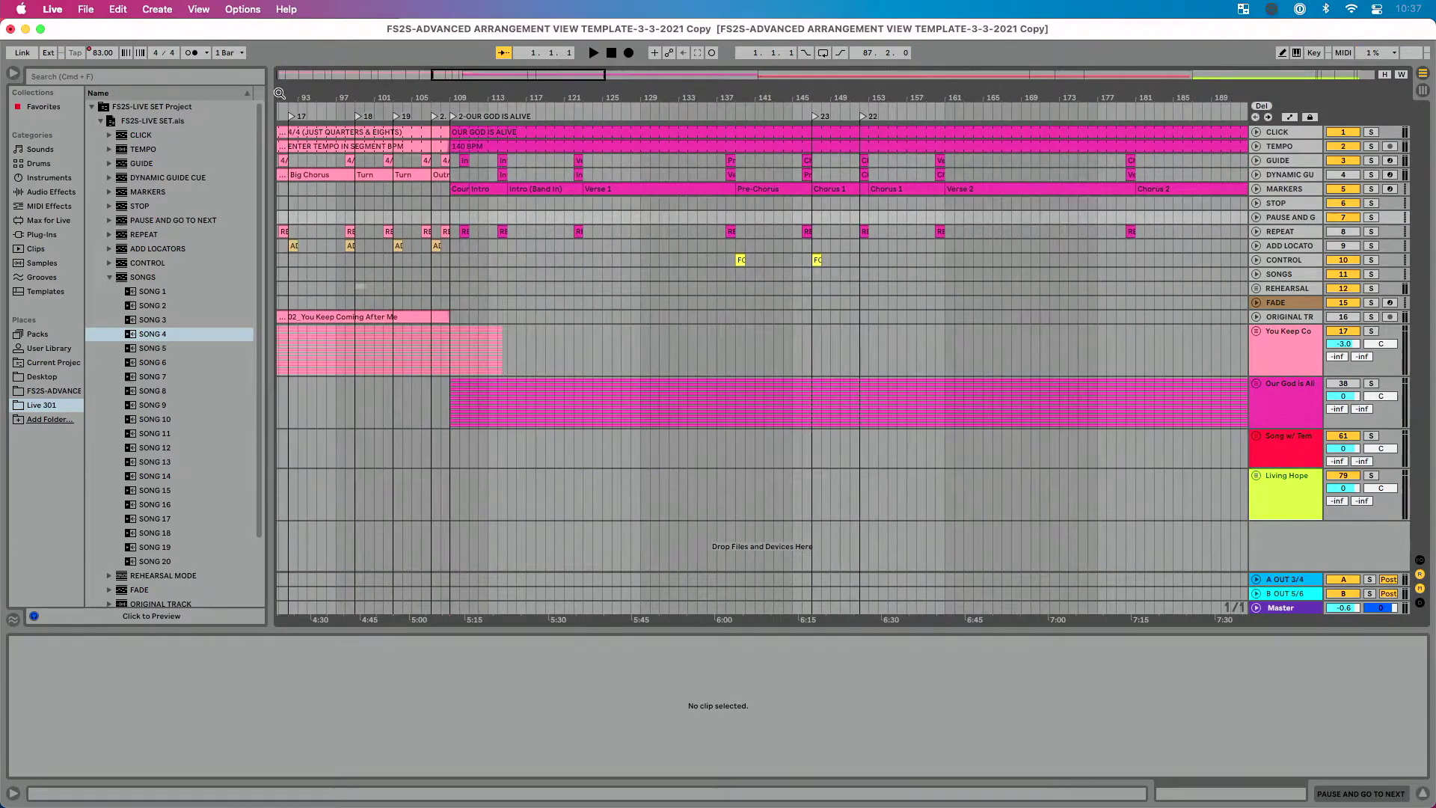
{"action": "left_click_drag", "start_coordinate": [470, 86], "coordinate": [470, 149]}
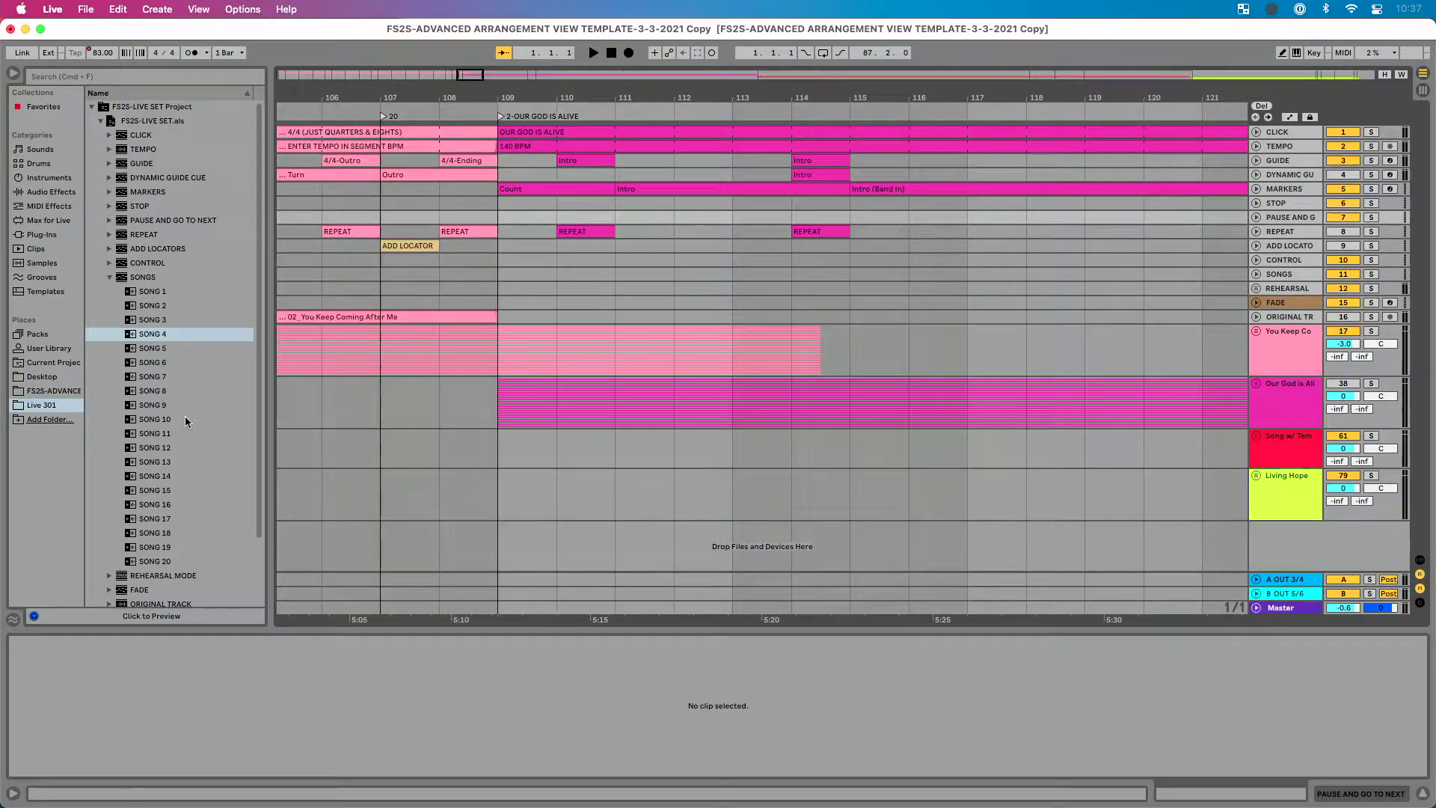
{"action": "left_click", "coordinate": [153, 336]}
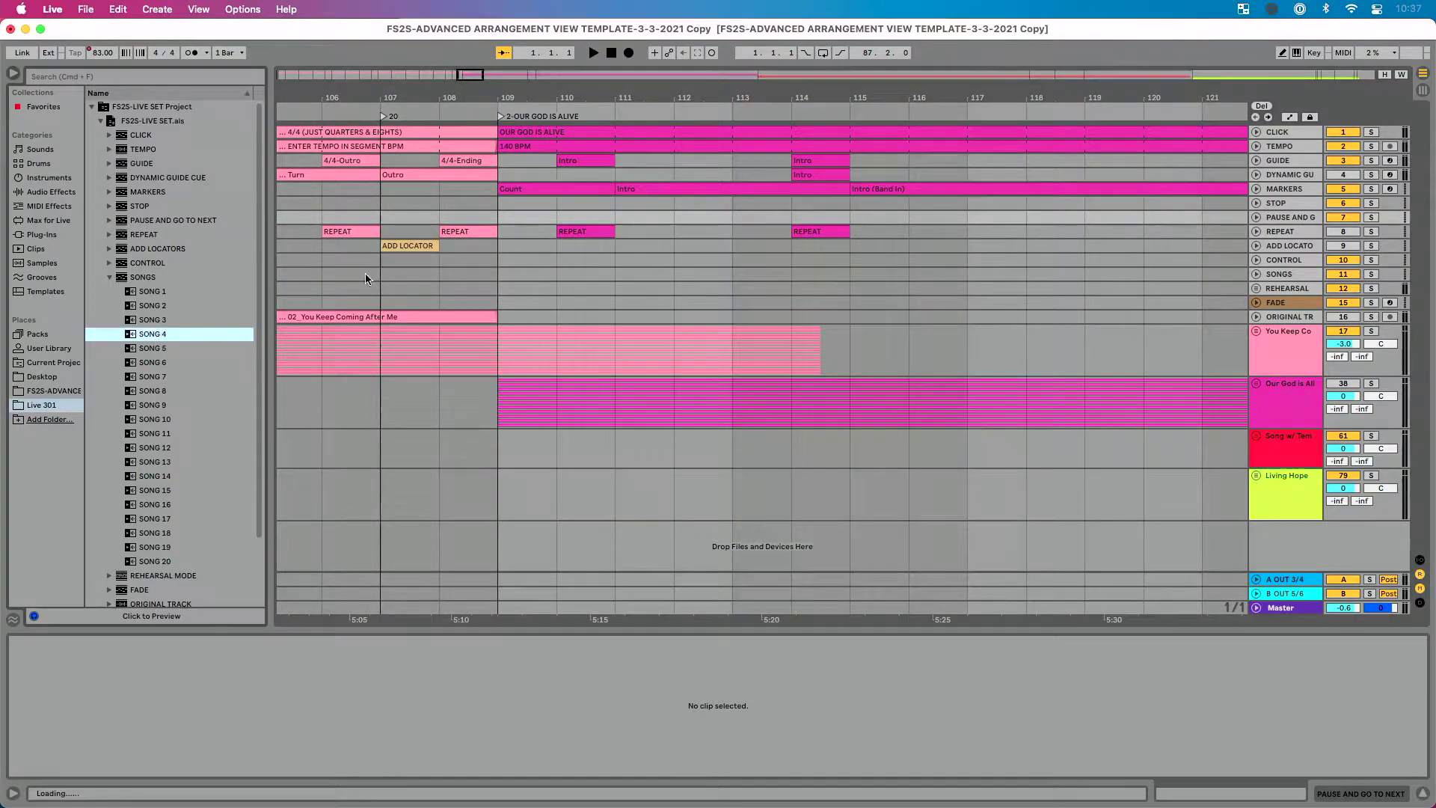
{"action": "left_click_drag", "start_coordinate": [459, 258], "coordinate": [462, 277]}
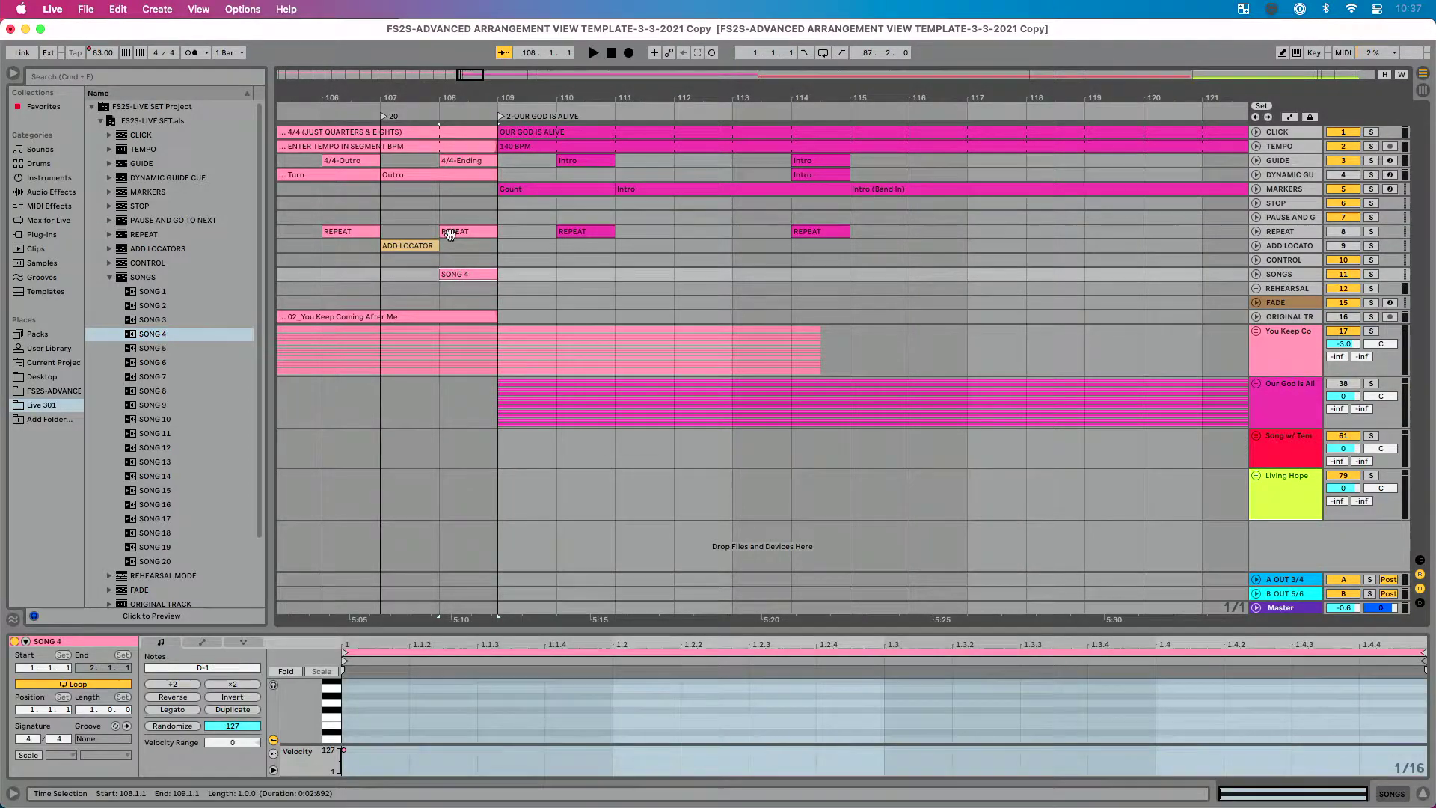
Step: Play from locator 20 to test the jump triggered by the SONG 4 clip, and stop playback
{"action": "left_click", "coordinate": [384, 120]}
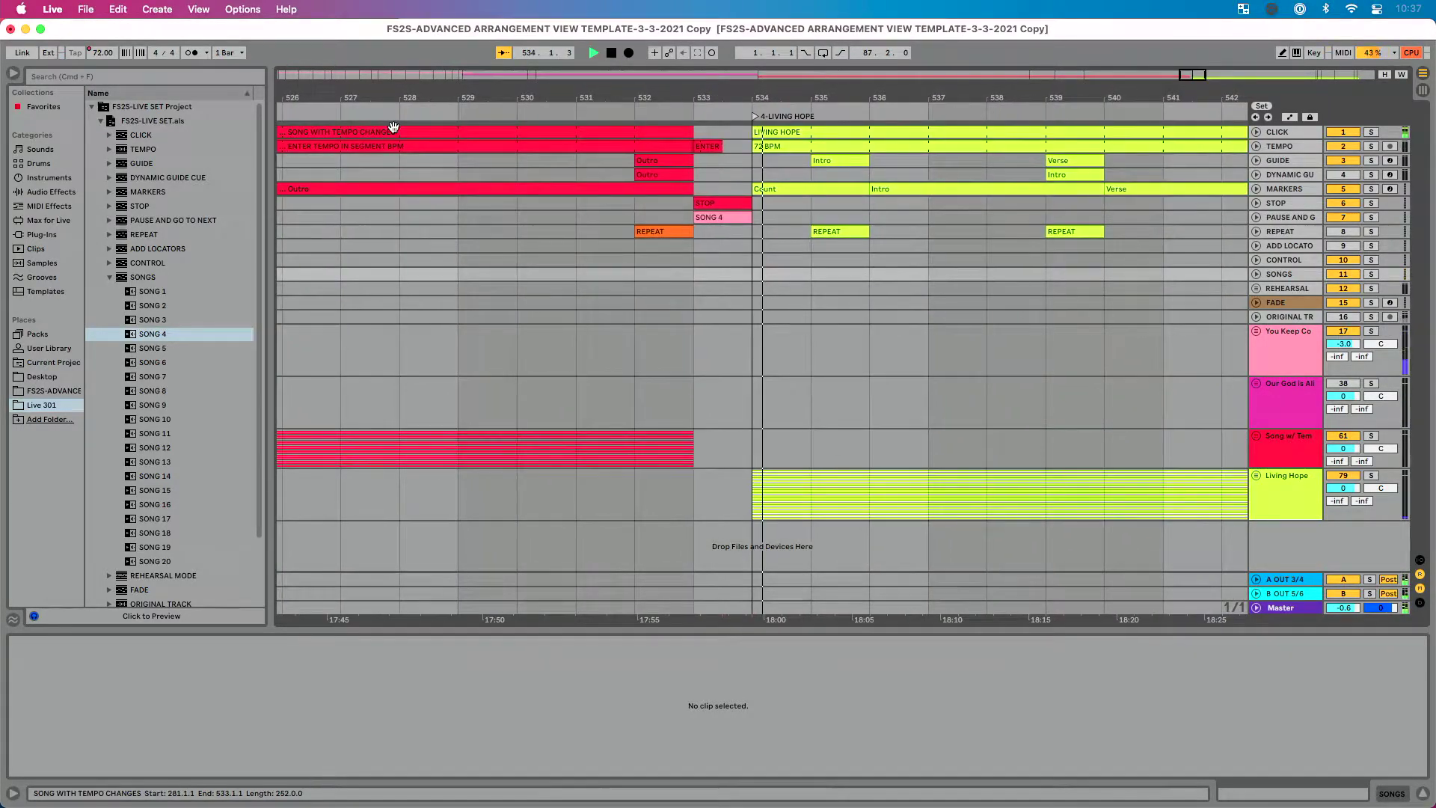
{"action": "left_click_drag", "start_coordinate": [818, 98], "coordinate": [1077, 95]}
{"action": "key", "text": "space"}
Step: Place the SONG 2 clip on the SONGS track at bar 630, near the end of LIVING HOPE
{"action": "left_click_drag", "start_coordinate": [1244, 100], "coordinate": [922, 222]}
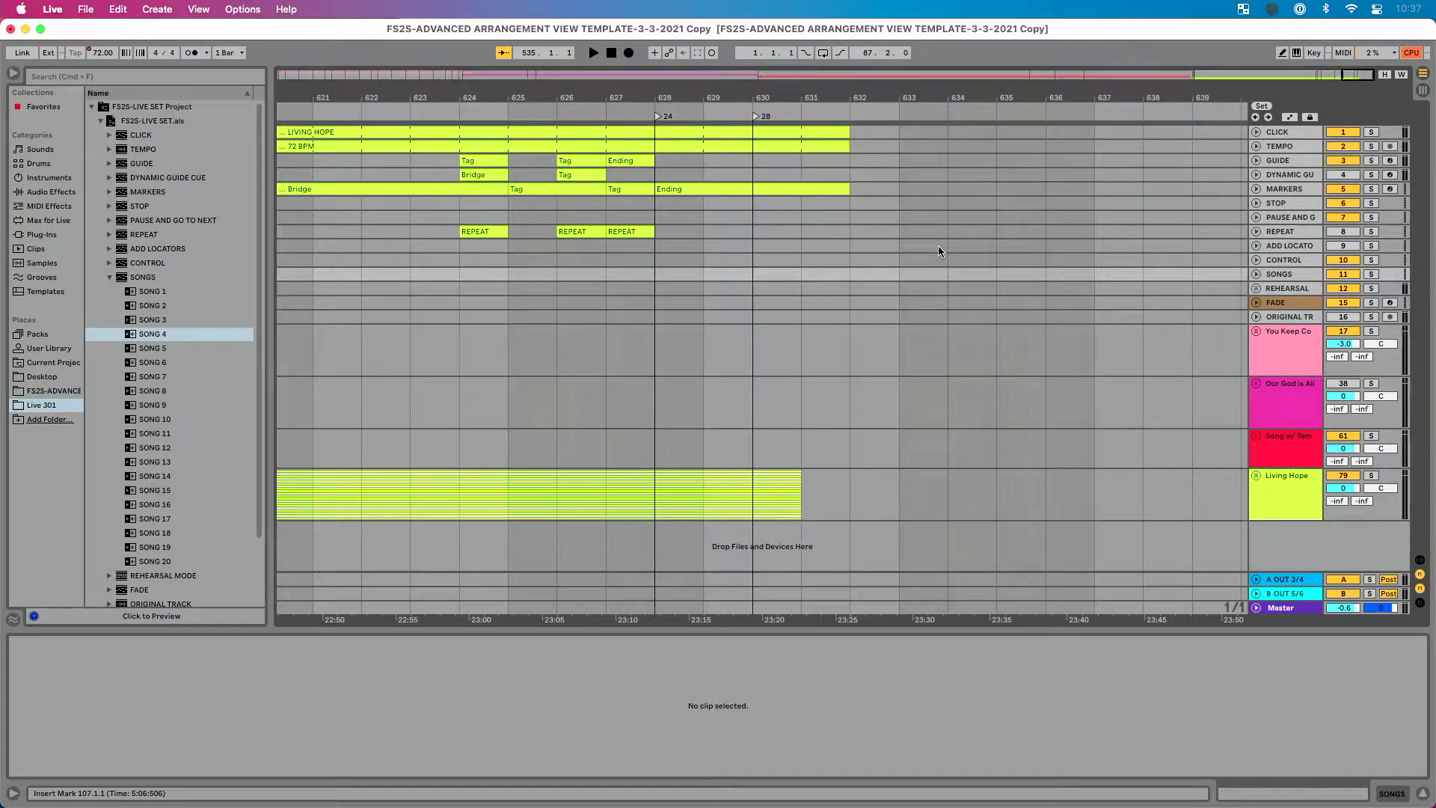
{"action": "left_click", "coordinate": [155, 307]}
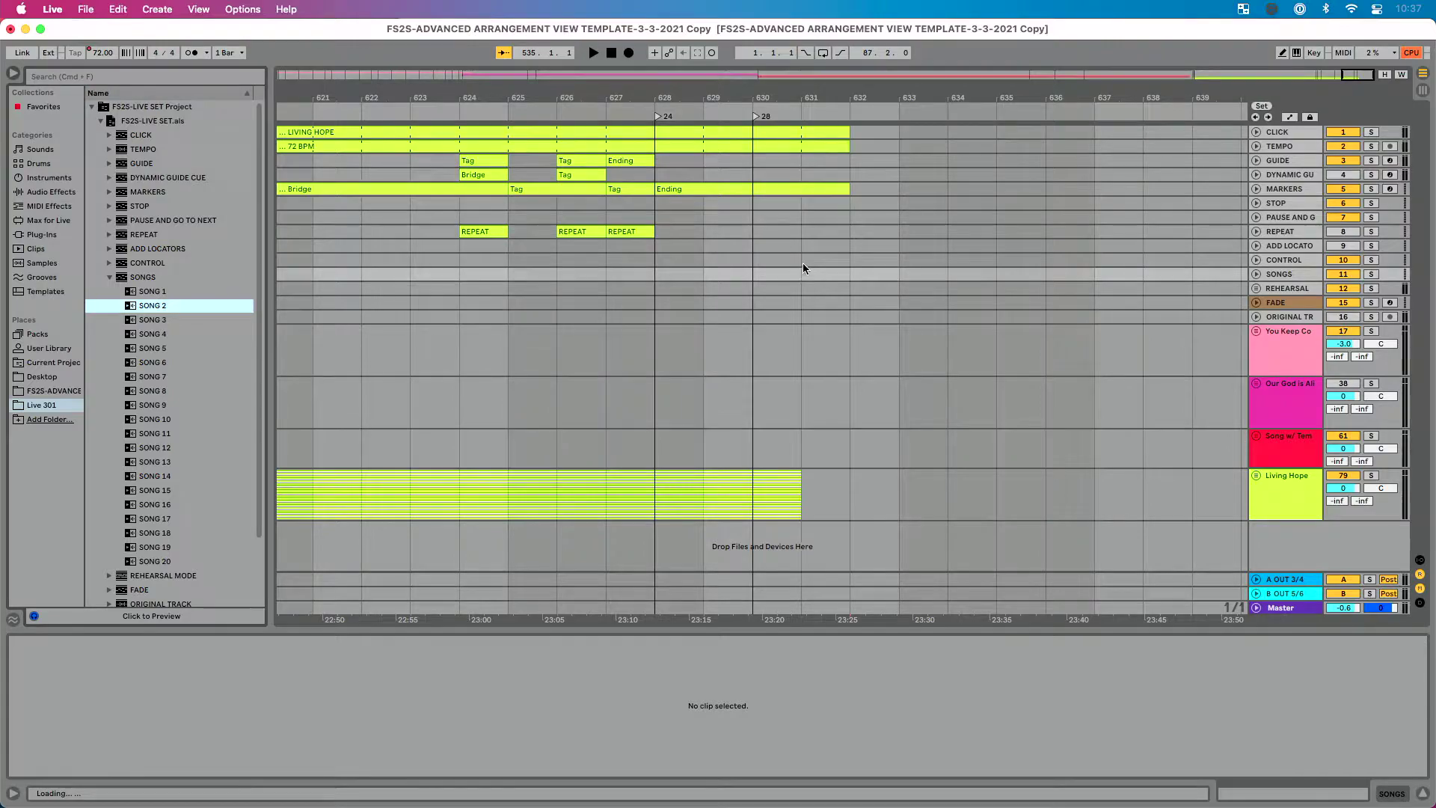
{"action": "left_click_drag", "start_coordinate": [807, 275], "coordinate": [743, 277]}
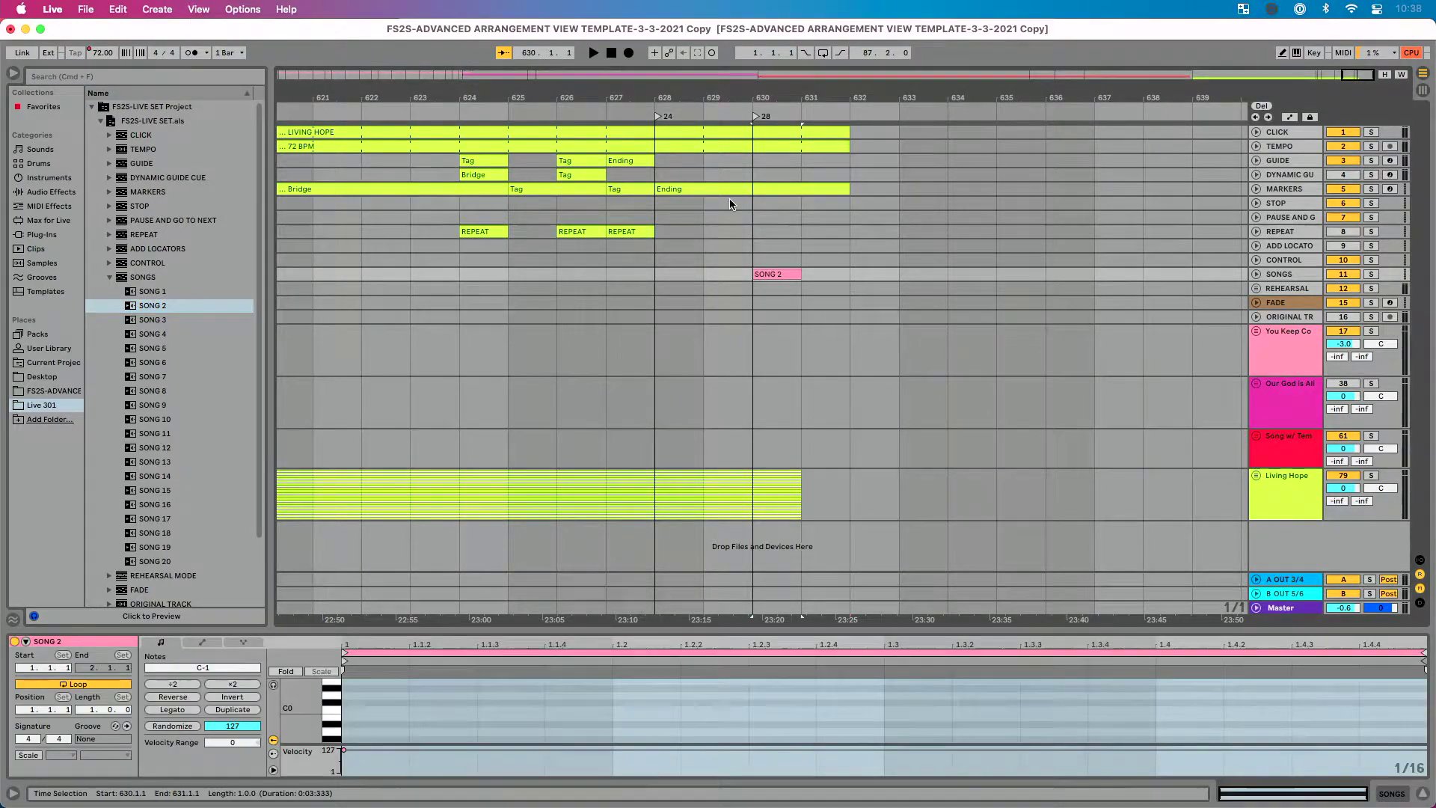
Step: Play the ending from locator 24, stop, and move the SONG 2 clip one bar earlier to bar 629
{"action": "left_click", "coordinate": [704, 111]}
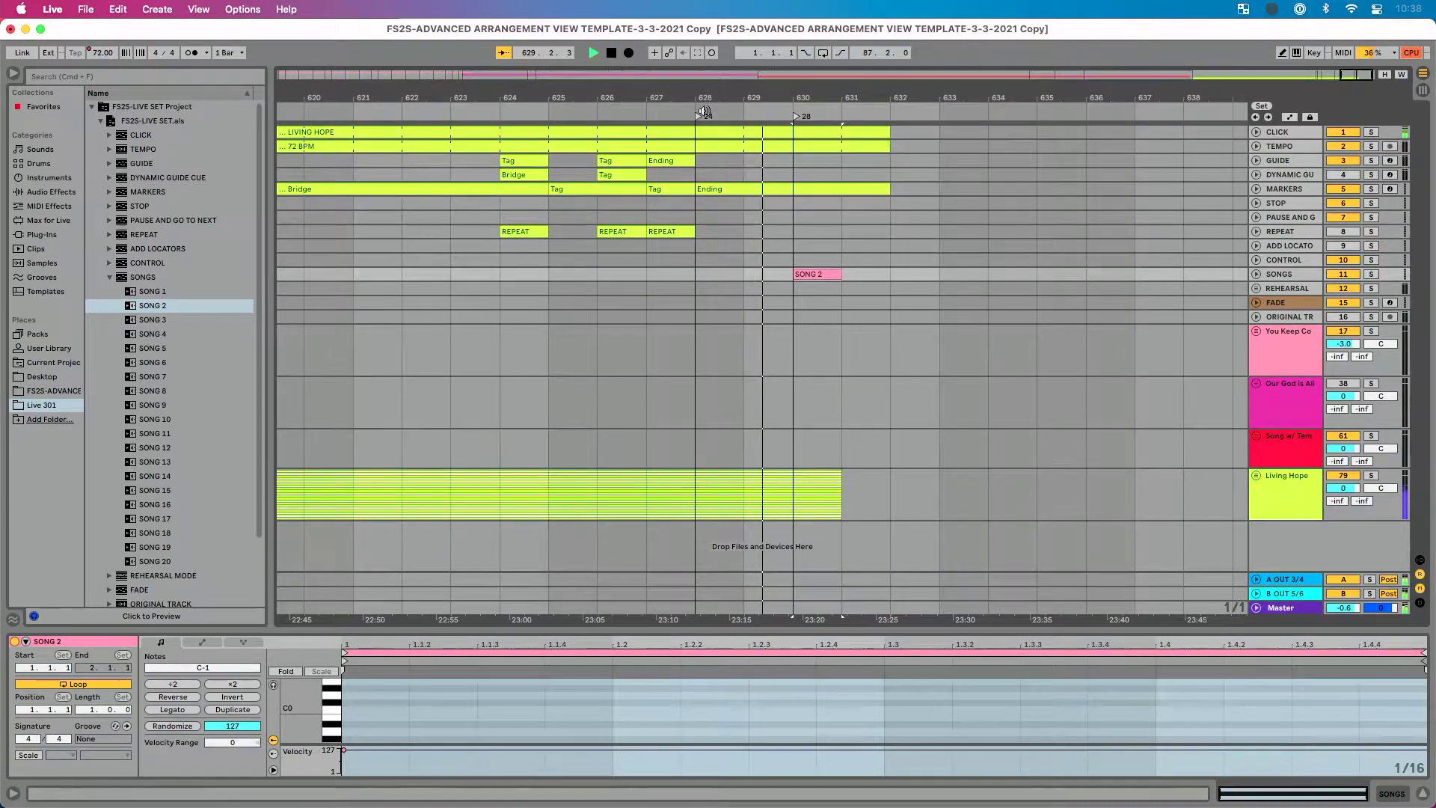
{"action": "key", "text": "space"}
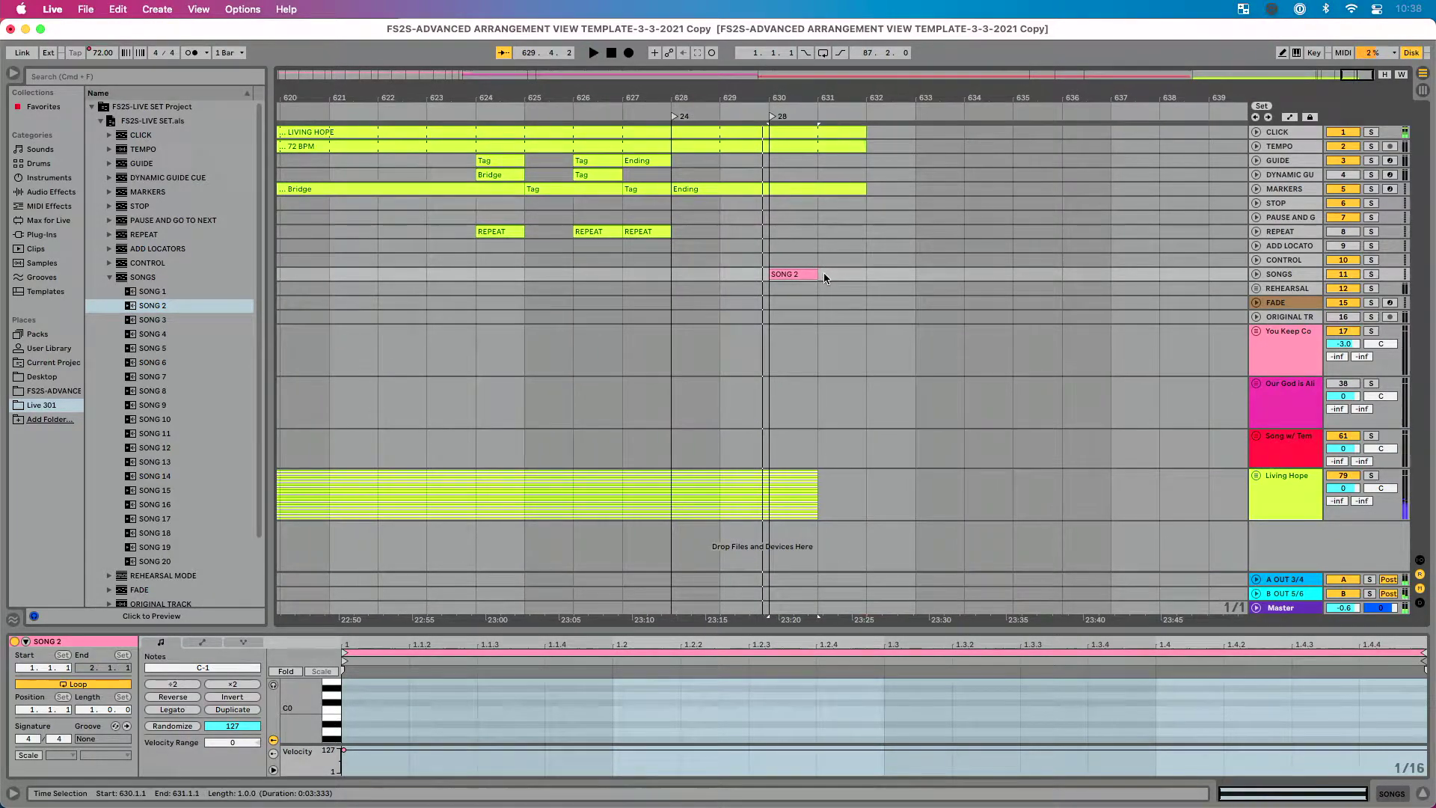
{"action": "left_click_drag", "start_coordinate": [803, 273], "coordinate": [763, 275]}
Step: Play from locator 24 again to test the jump triggered by the moved SONG 2 clip, and stop playback
{"action": "left_click", "coordinate": [698, 110]}
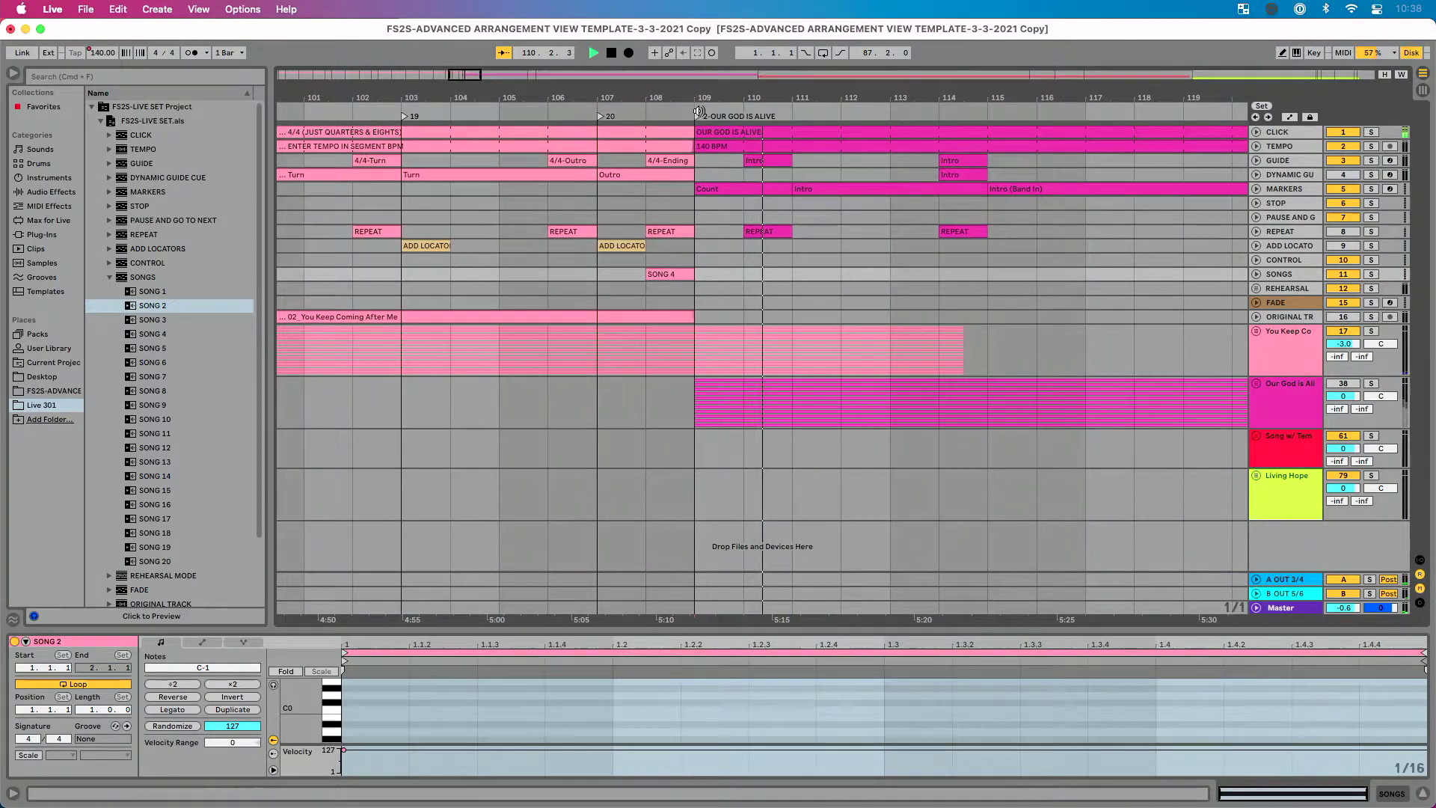
{"action": "key", "text": "space"}
{"action": "left_click", "coordinate": [687, 230]}
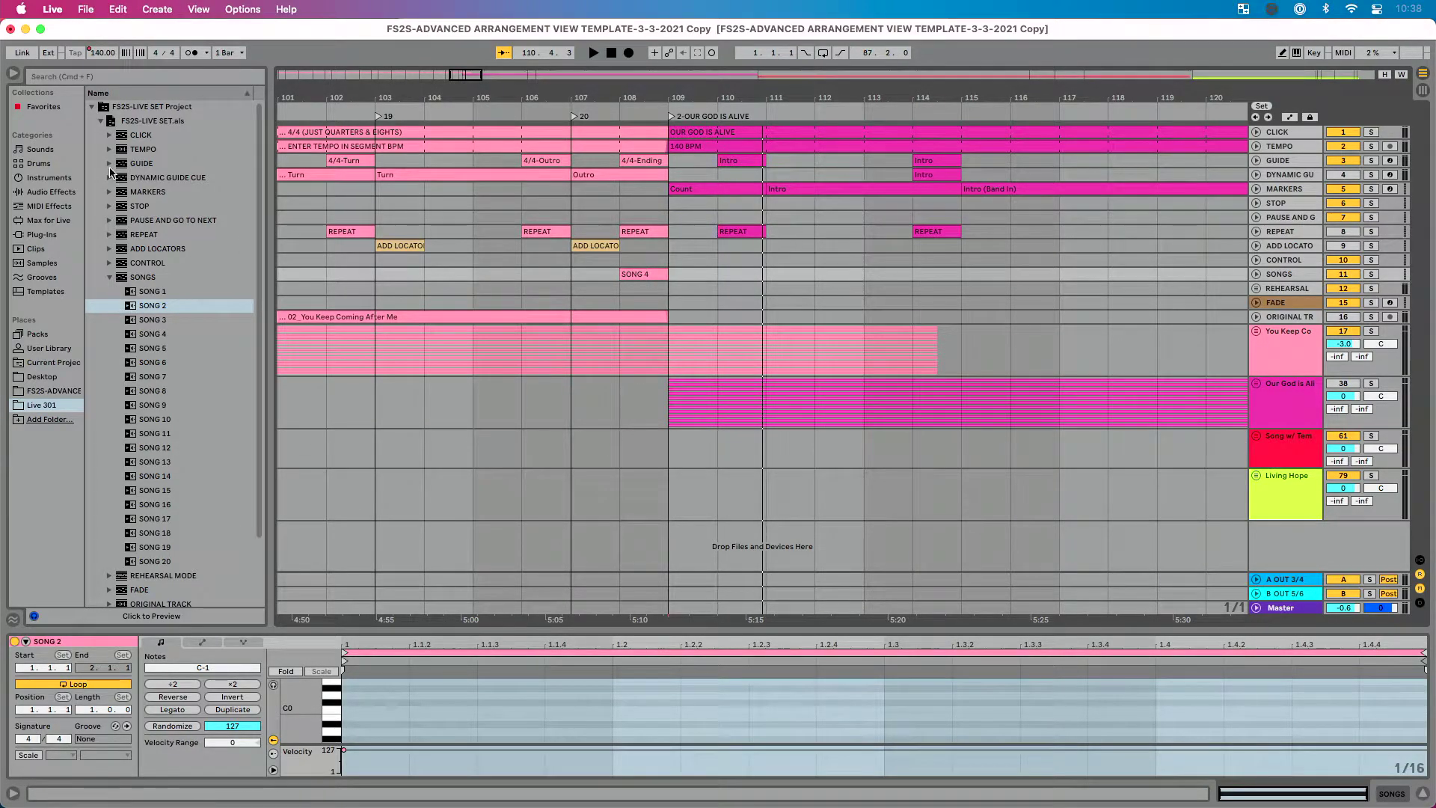
Step: Place the STOP clip on the STOP track at bar 108 and move the SONG 4 clip onto the PAUSE AND GO TO NEXT track
{"action": "left_click", "coordinate": [122, 211]}
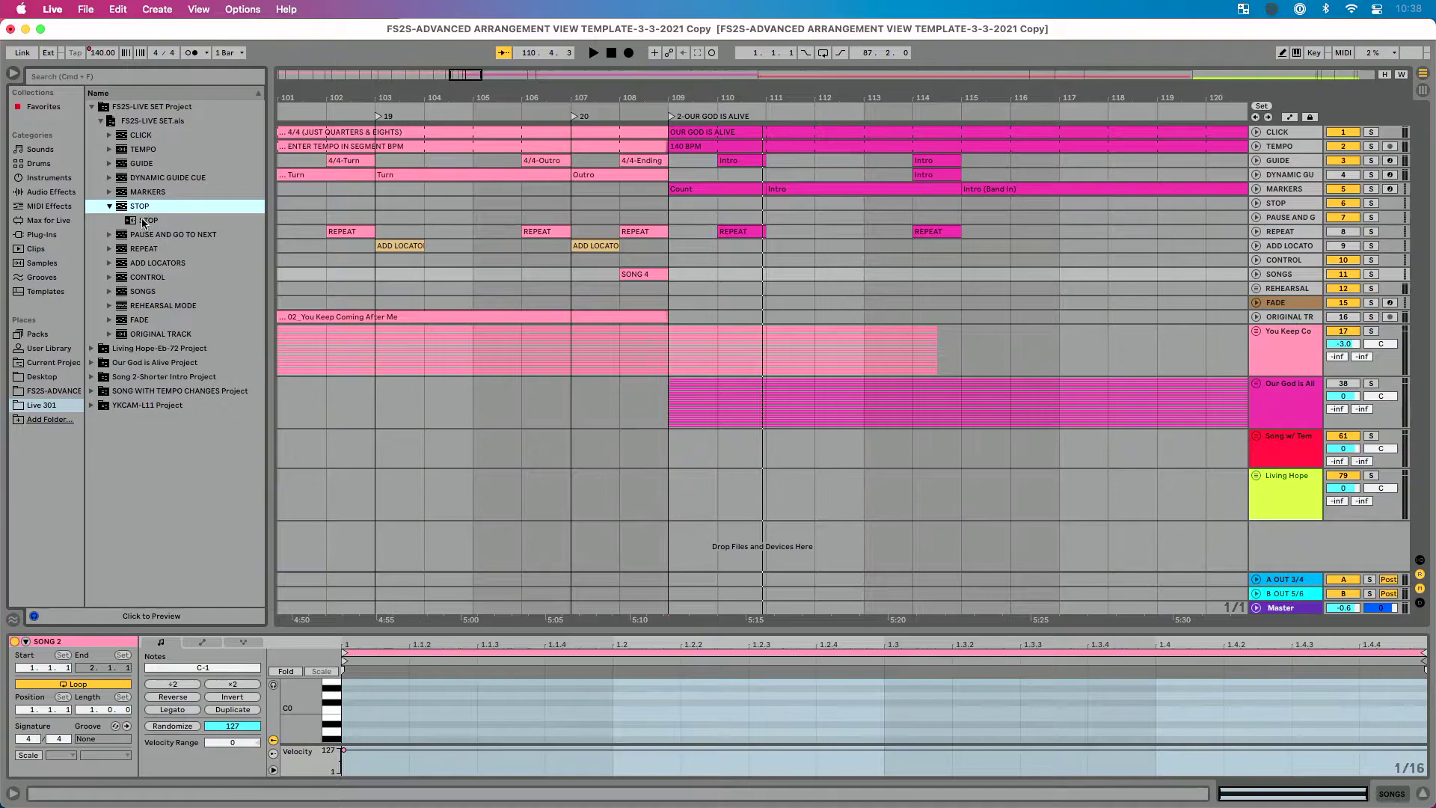
{"action": "left_click", "coordinate": [144, 222]}
{"action": "left_click_drag", "start_coordinate": [645, 213], "coordinate": [644, 205]}
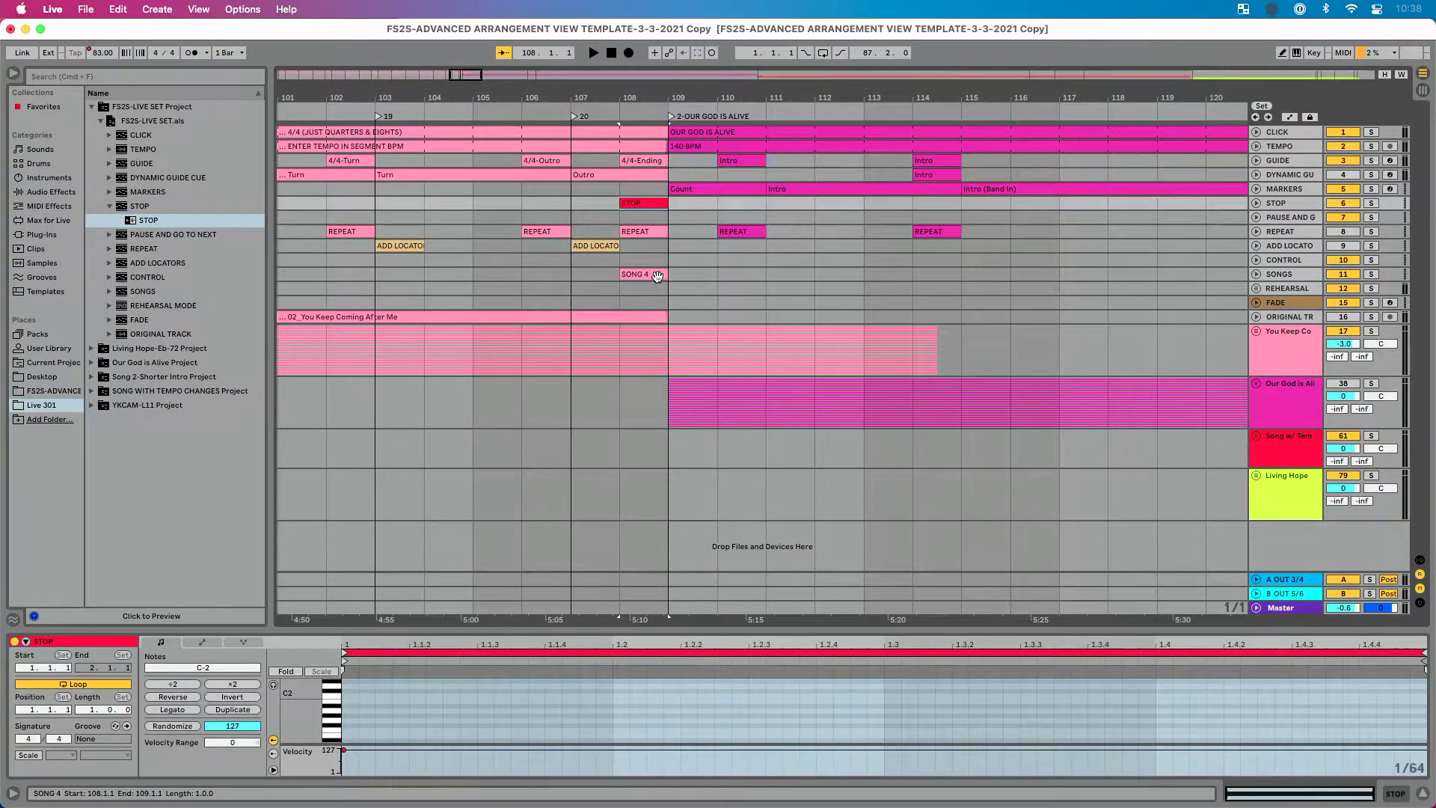
{"action": "left_click_drag", "start_coordinate": [657, 276], "coordinate": [655, 219]}
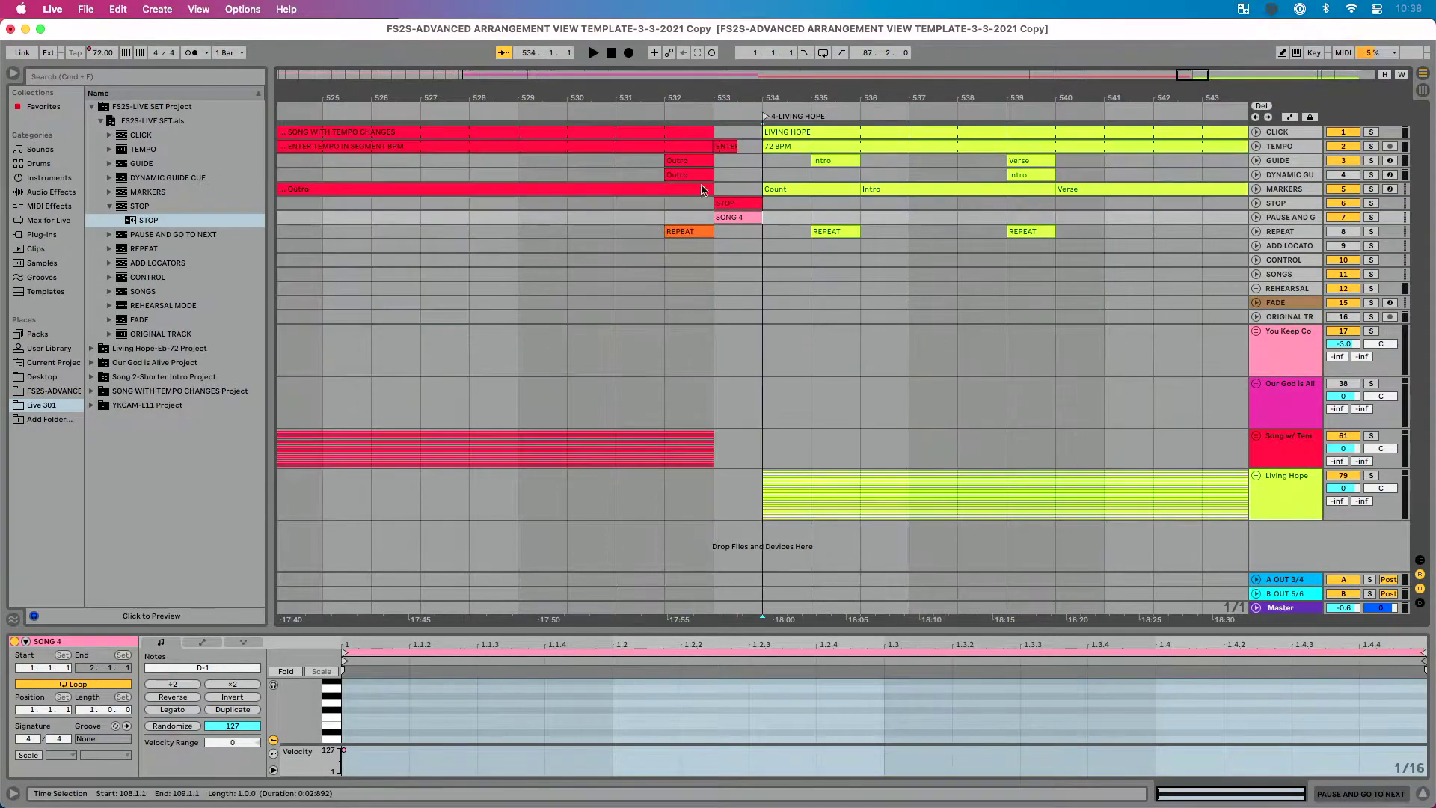
Step: Move the SONG 2 clip at bar 629 onto the PAUSE AND GO TO NEXT track and place a STOP clip above it on the STOP track
{"action": "left_click_drag", "start_coordinate": [1134, 86], "coordinate": [1078, 85]}
{"action": "left_click_drag", "start_coordinate": [1226, 93], "coordinate": [1067, 156]}
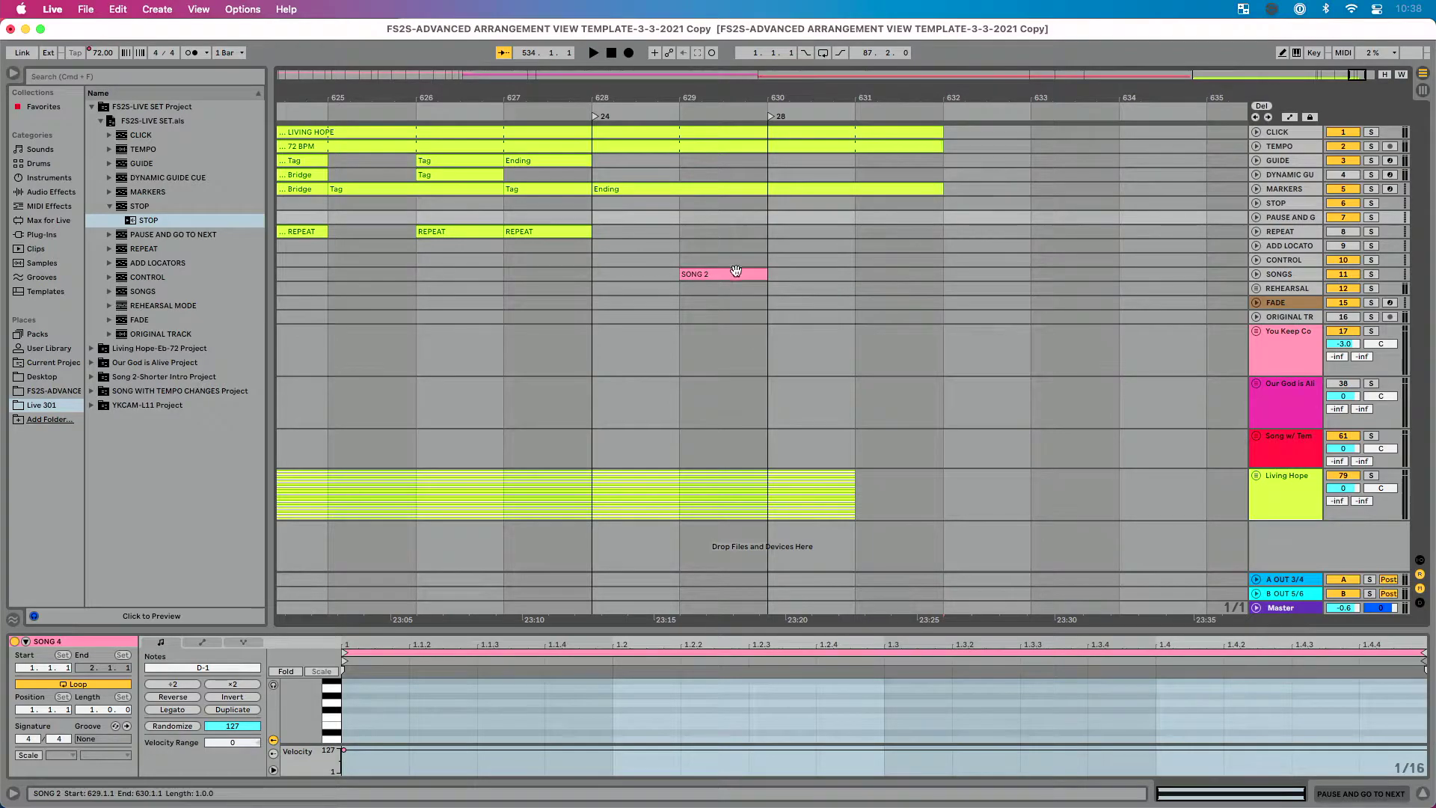
{"action": "left_click_drag", "start_coordinate": [729, 274], "coordinate": [743, 226]}
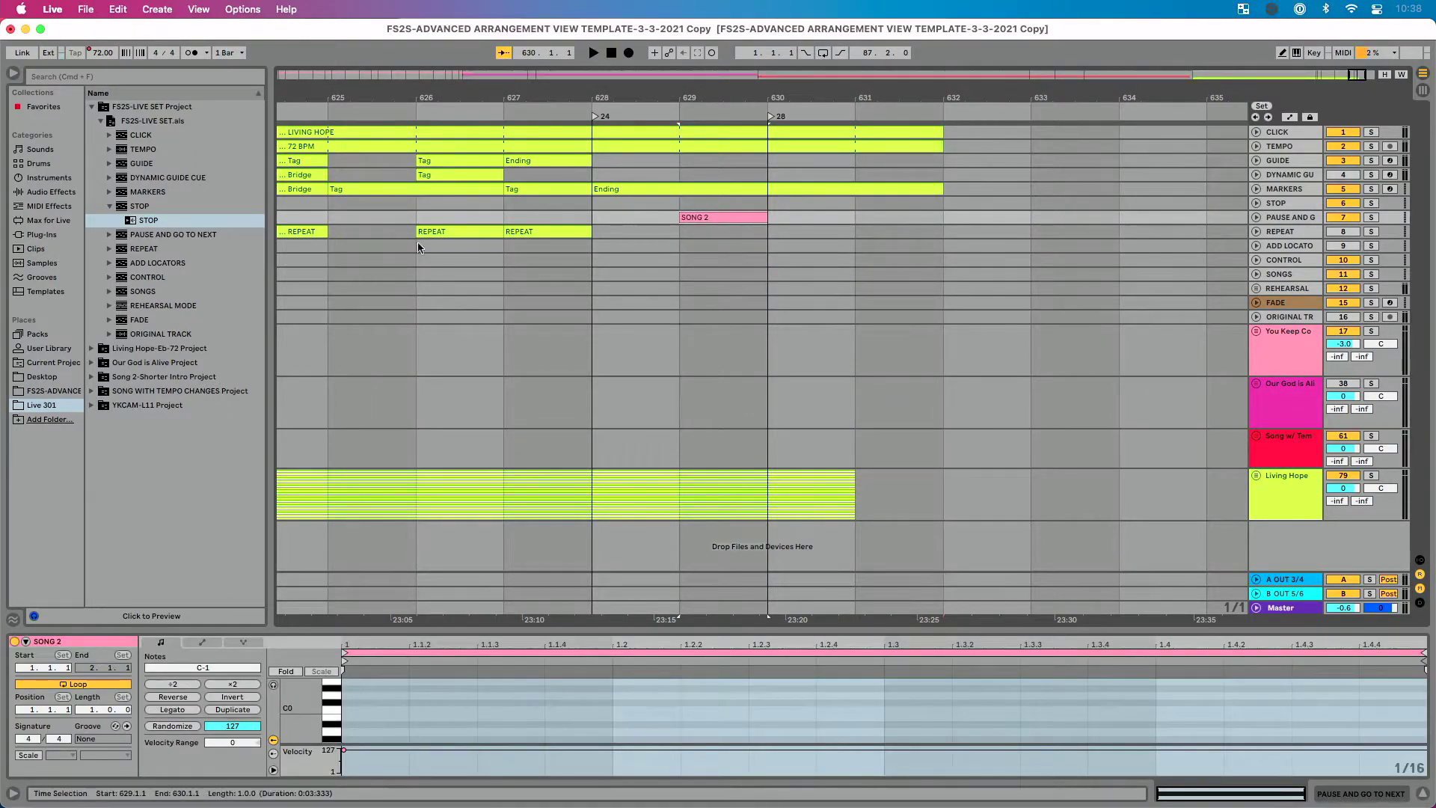
{"action": "left_click_drag", "start_coordinate": [128, 219], "coordinate": [601, 219]}
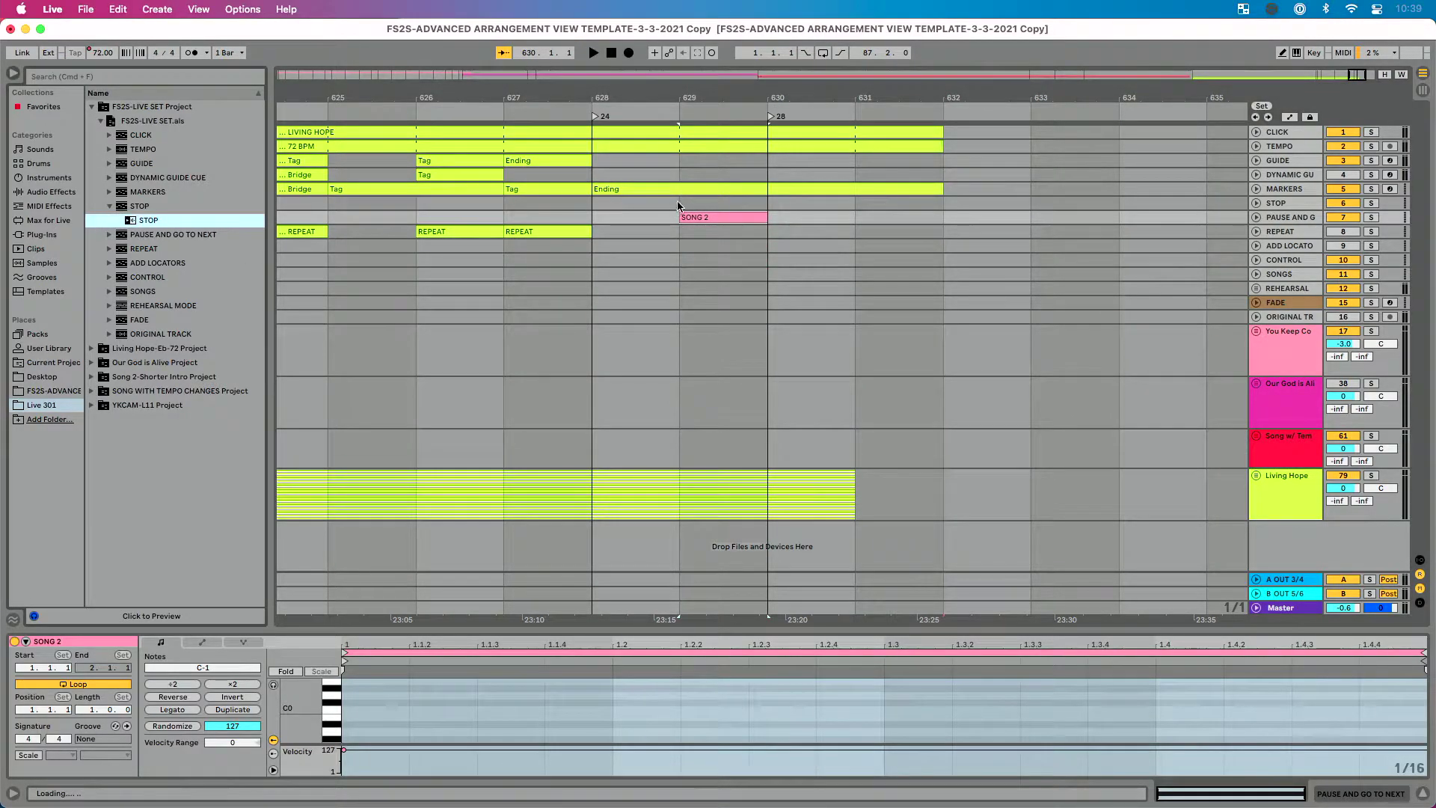
{"action": "left_click_drag", "start_coordinate": [681, 199], "coordinate": [680, 202]}
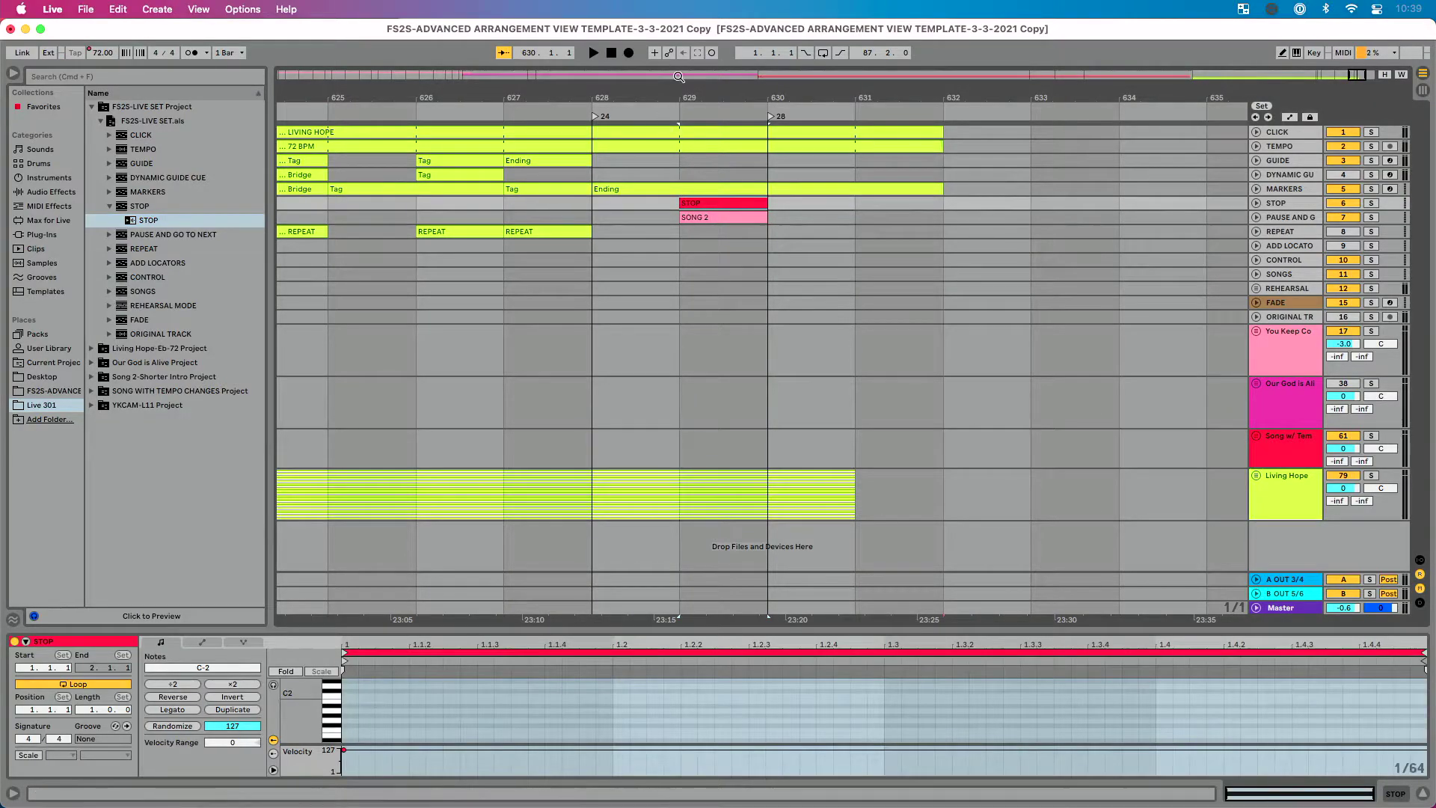
Step: Move the STOP and SONG 3 clips near the end of OUR GOD IS ALIVE earlier to the start of bar 273
{"action": "key", "text": "1"}
{"action": "key", "text": "2"}
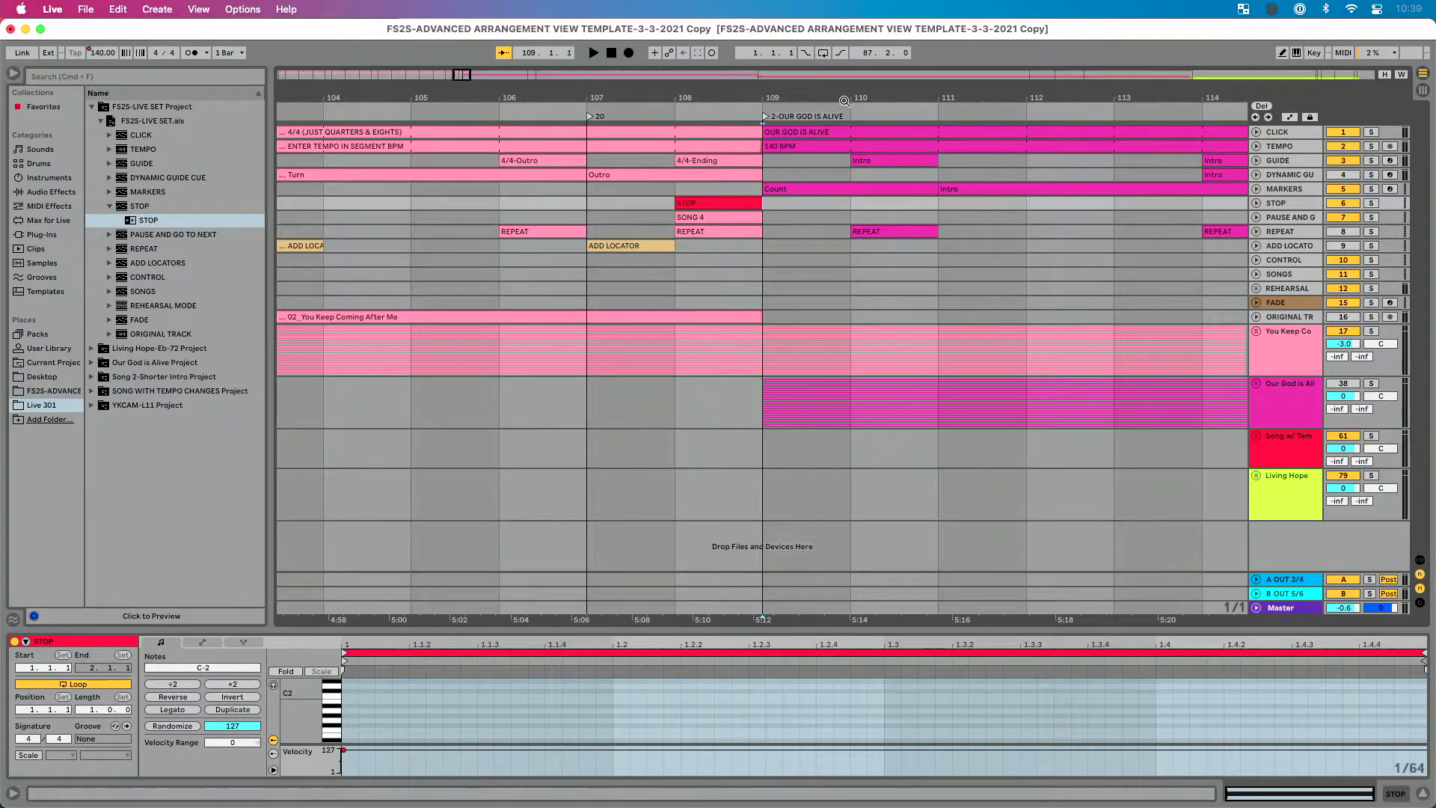
{"action": "left_click_drag", "start_coordinate": [852, 92], "coordinate": [982, 92]}
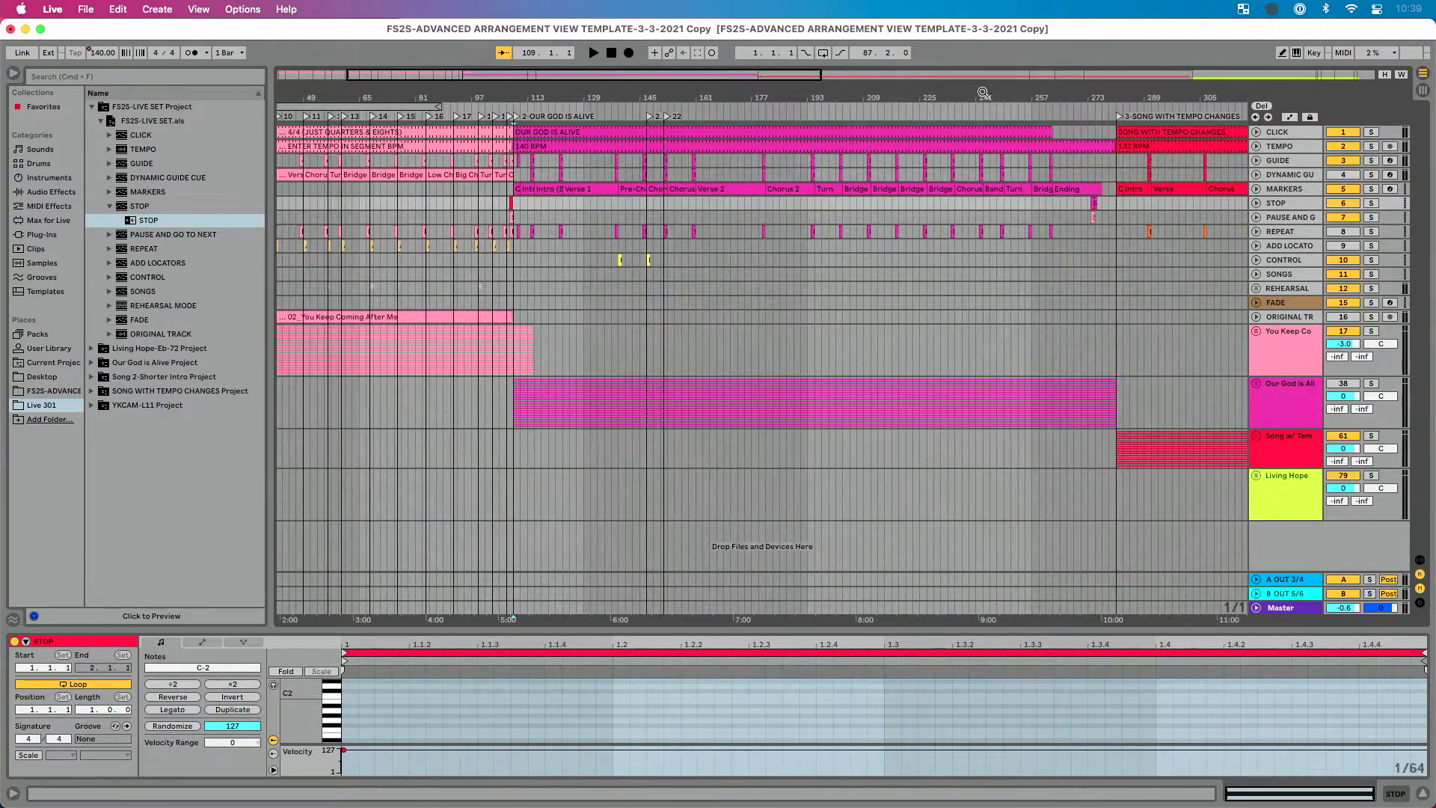
{"action": "left_click_drag", "start_coordinate": [1152, 116], "coordinate": [544, 198]}
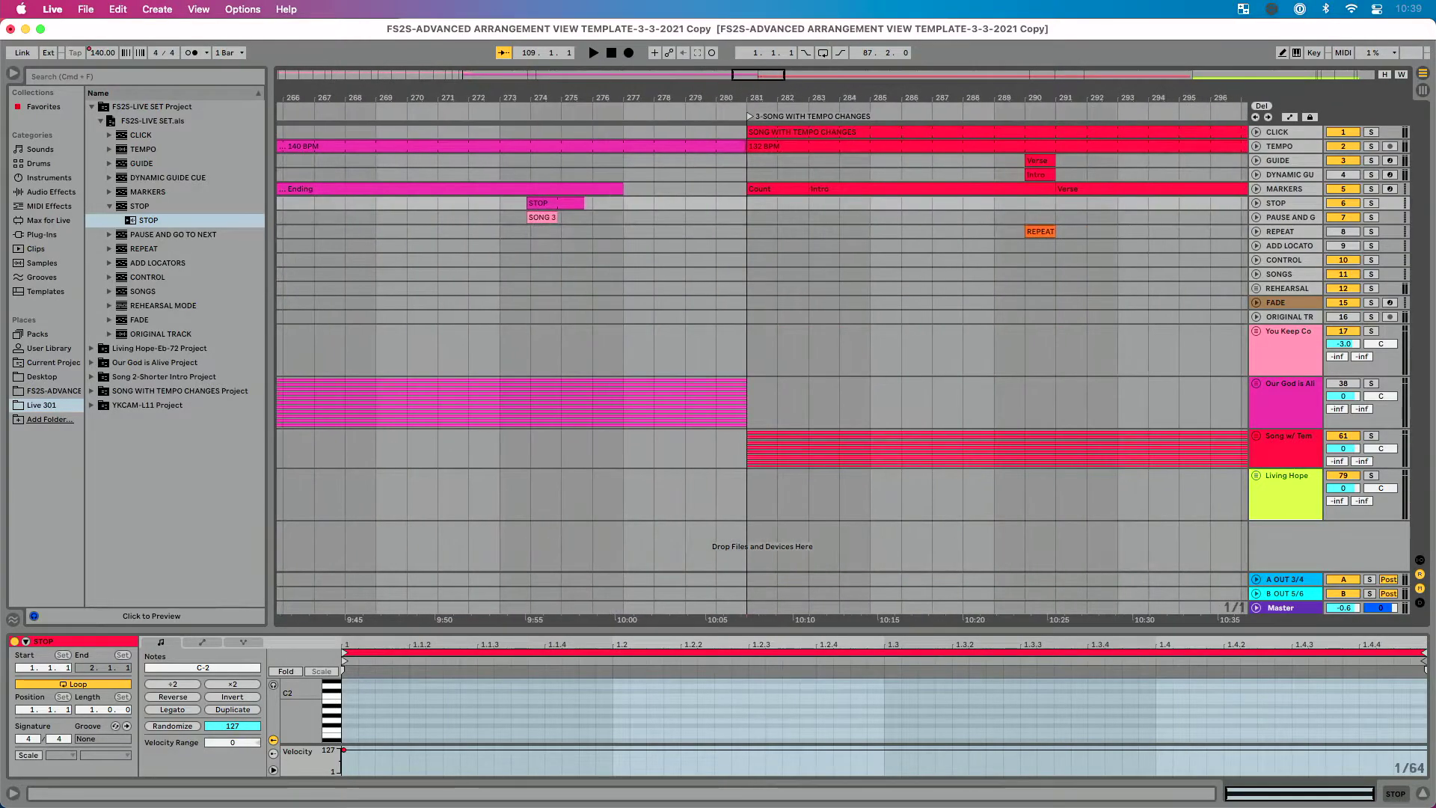
{"action": "left_click", "coordinate": [550, 219]}
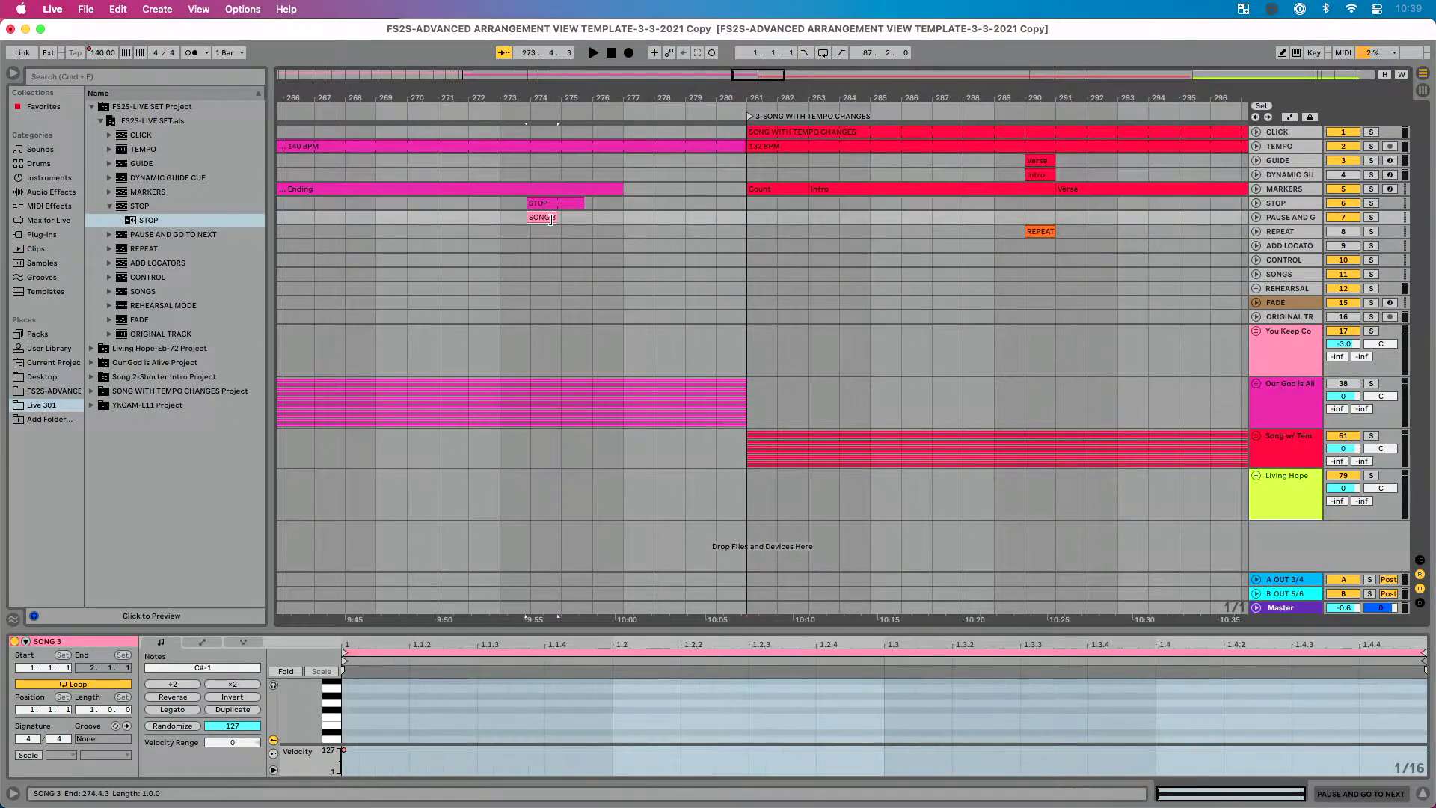
{"action": "left_click_drag", "start_coordinate": [545, 204], "coordinate": [520, 217]}
{"action": "left_click", "coordinate": [746, 218]}
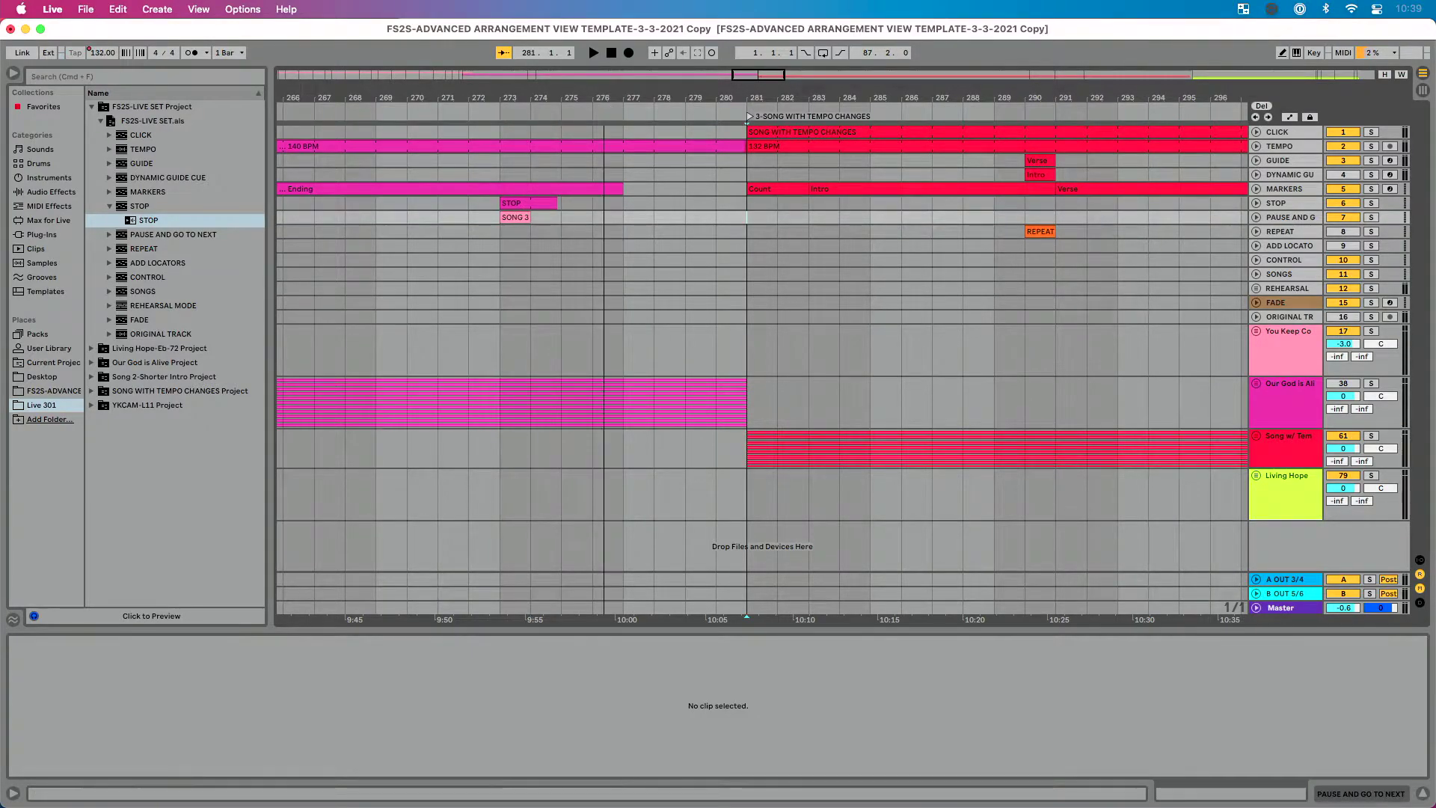
Step: Play the first song's ending to test the STOP and SONG 4 clips at bar 108, and stop playback
{"action": "key", "text": "w"}
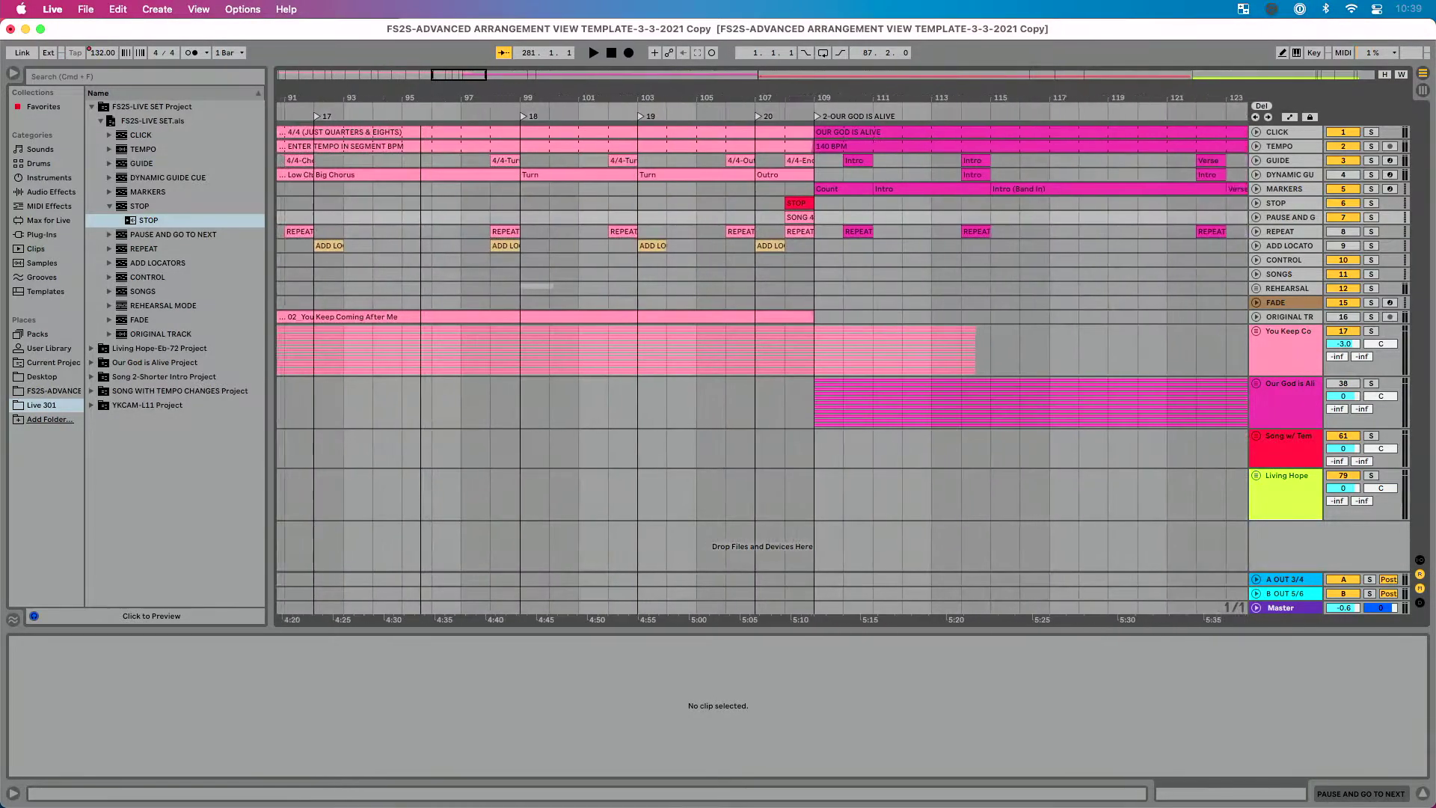
{"action": "left_click", "coordinate": [744, 118]}
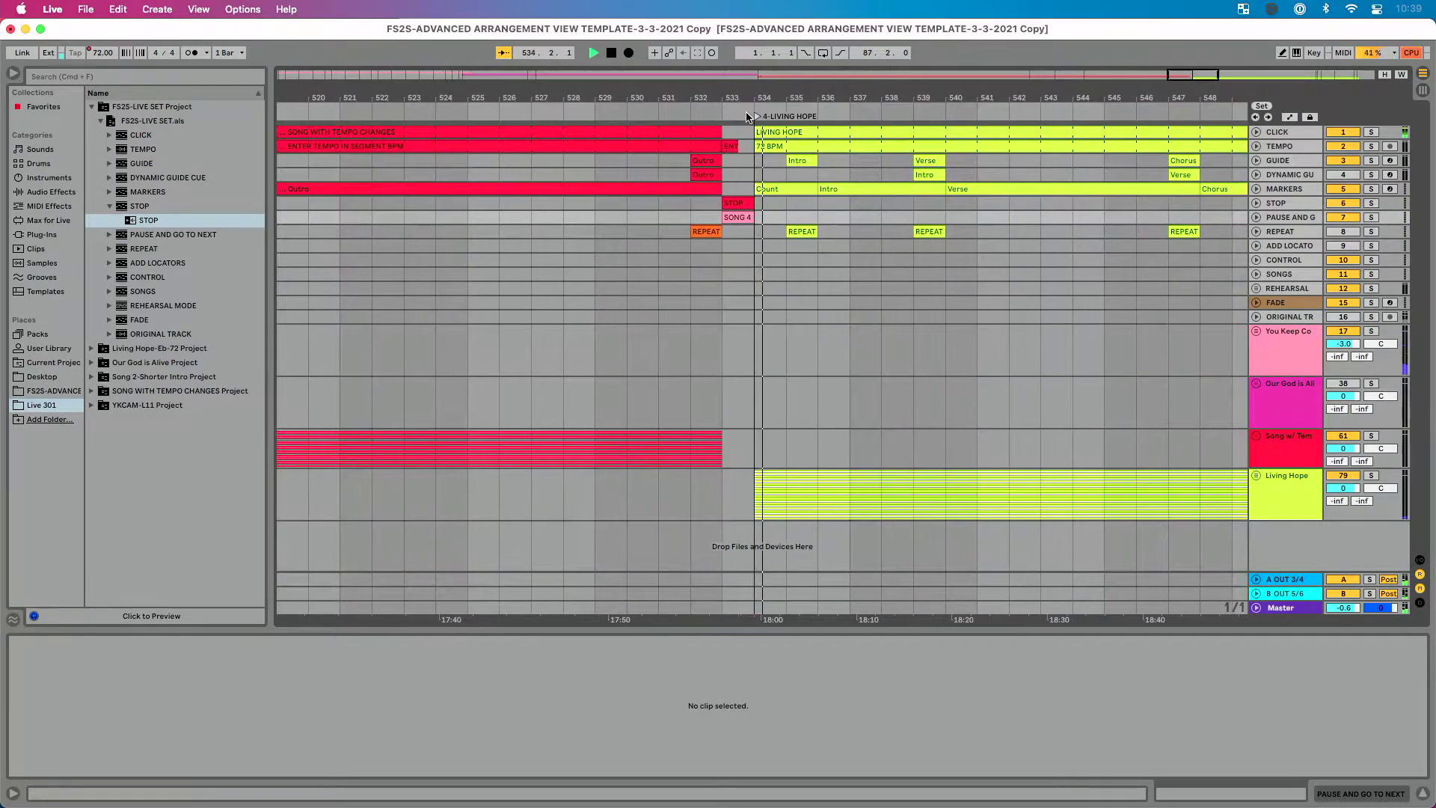
{"action": "key", "text": "space"}
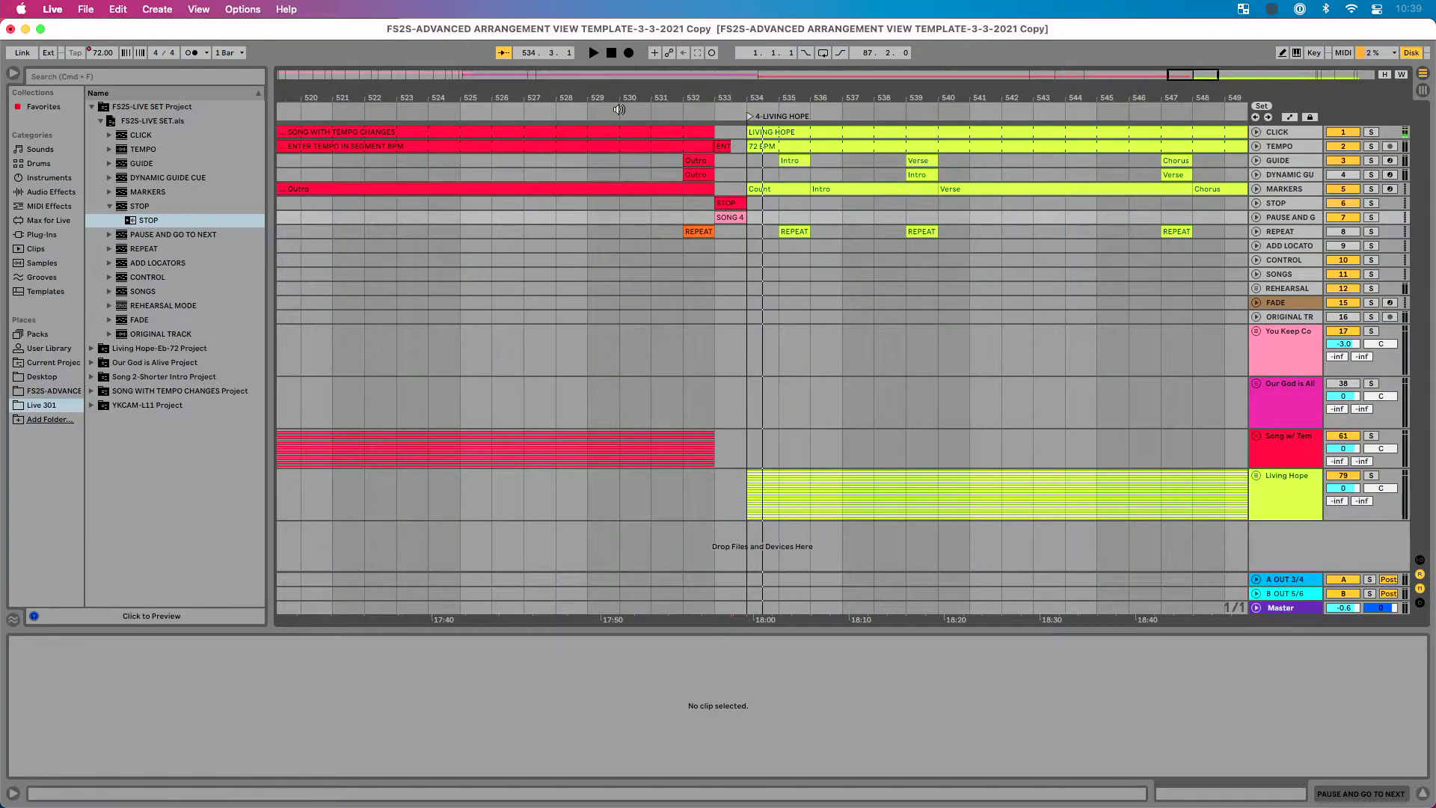
Step: Check which MIDI note is mapped to the transport's Stop control in the MIDI mappings, and leave mapping mode
{"action": "left_click_drag", "start_coordinate": [588, 98], "coordinate": [587, 75]}
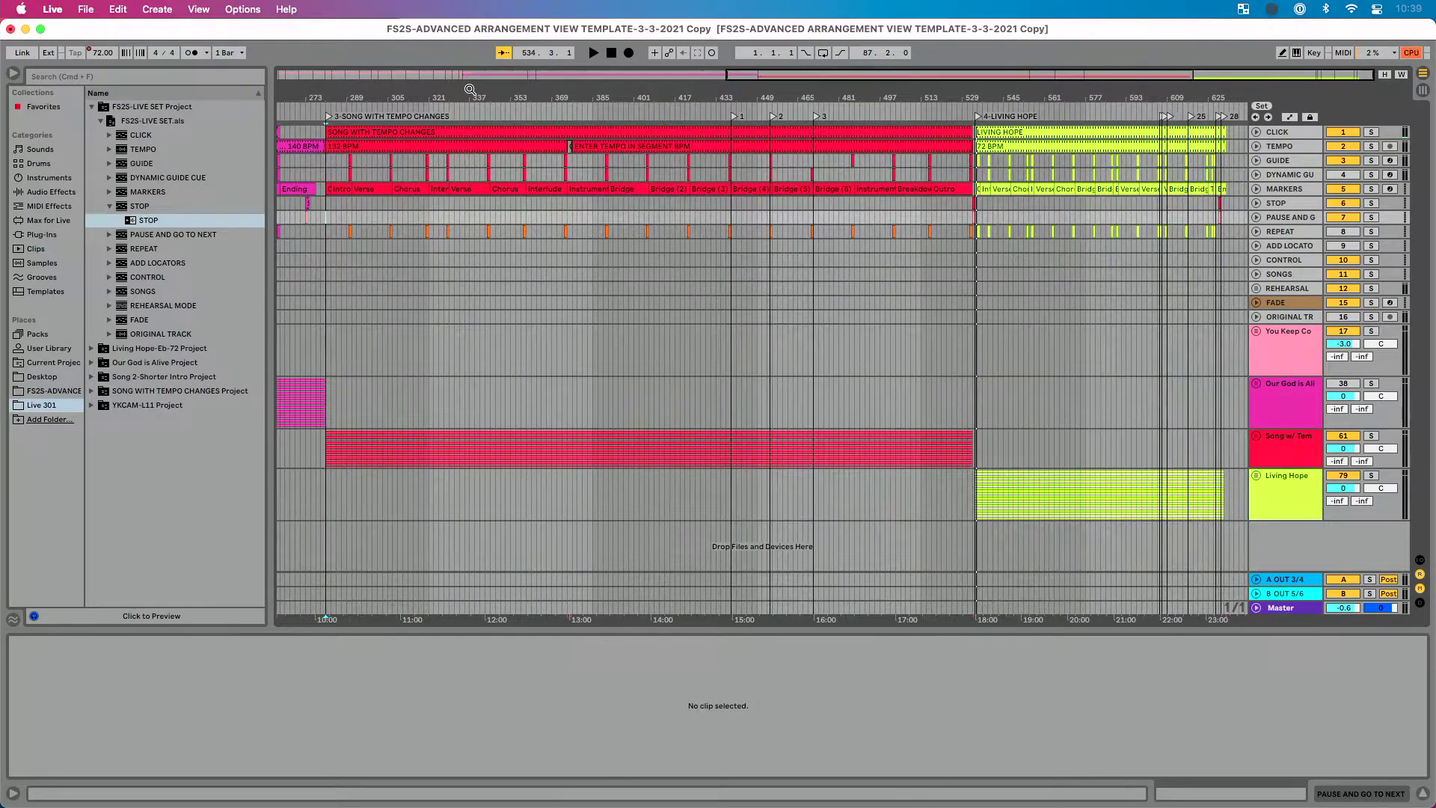
{"action": "left_click_drag", "start_coordinate": [470, 90], "coordinate": [430, 143]}
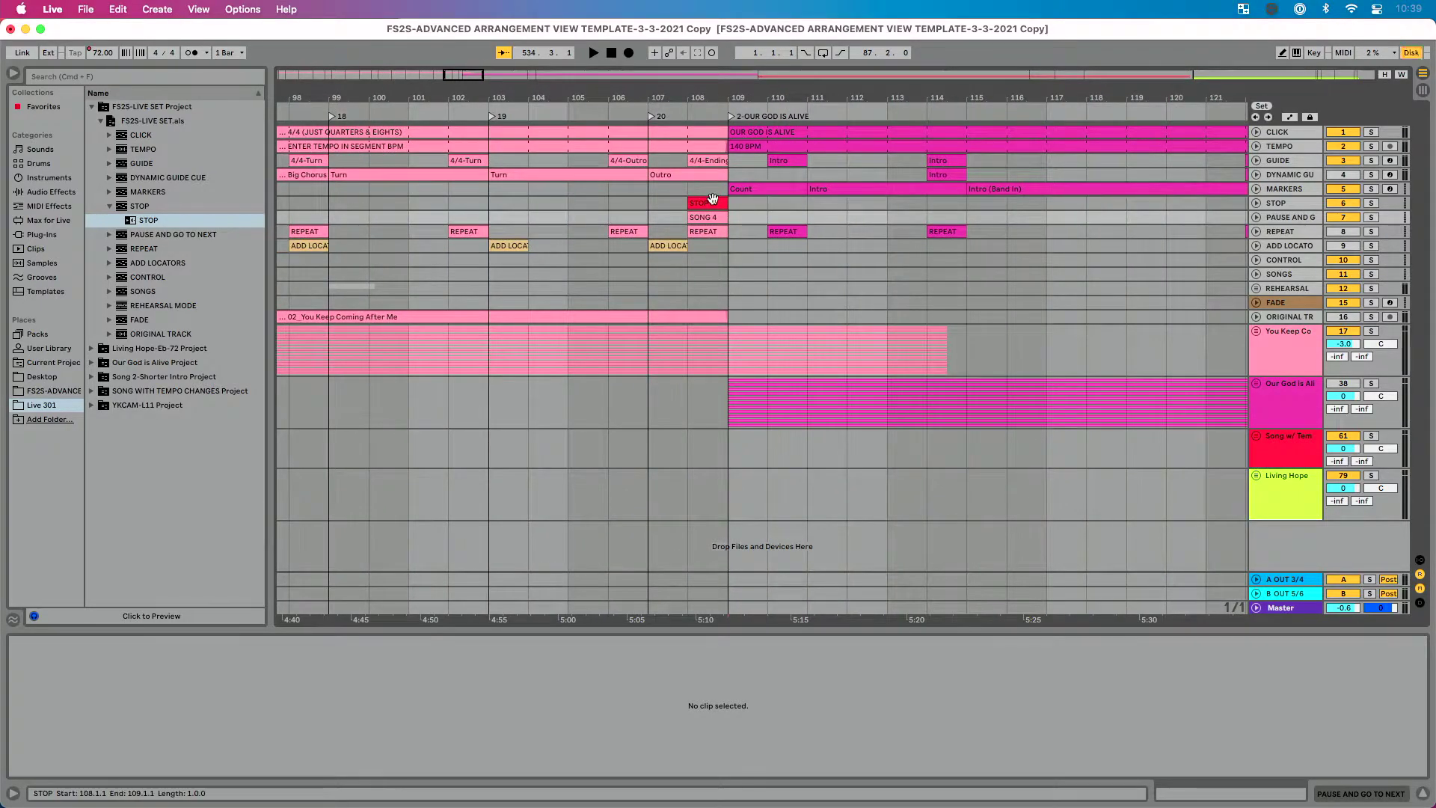
{"action": "key", "text": "super+m"}
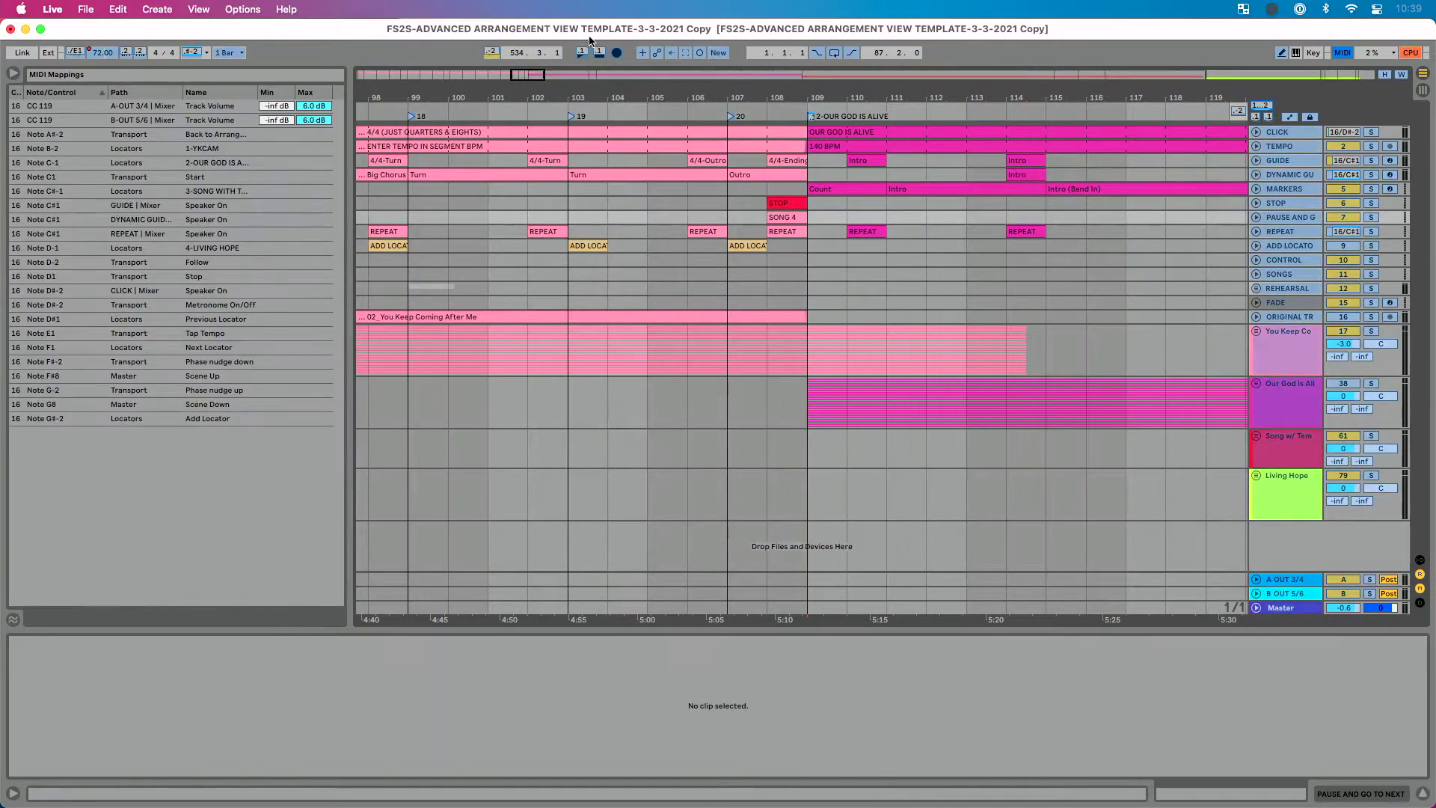
{"action": "left_click", "coordinate": [599, 53]}
{"action": "key", "text": "super+m"}
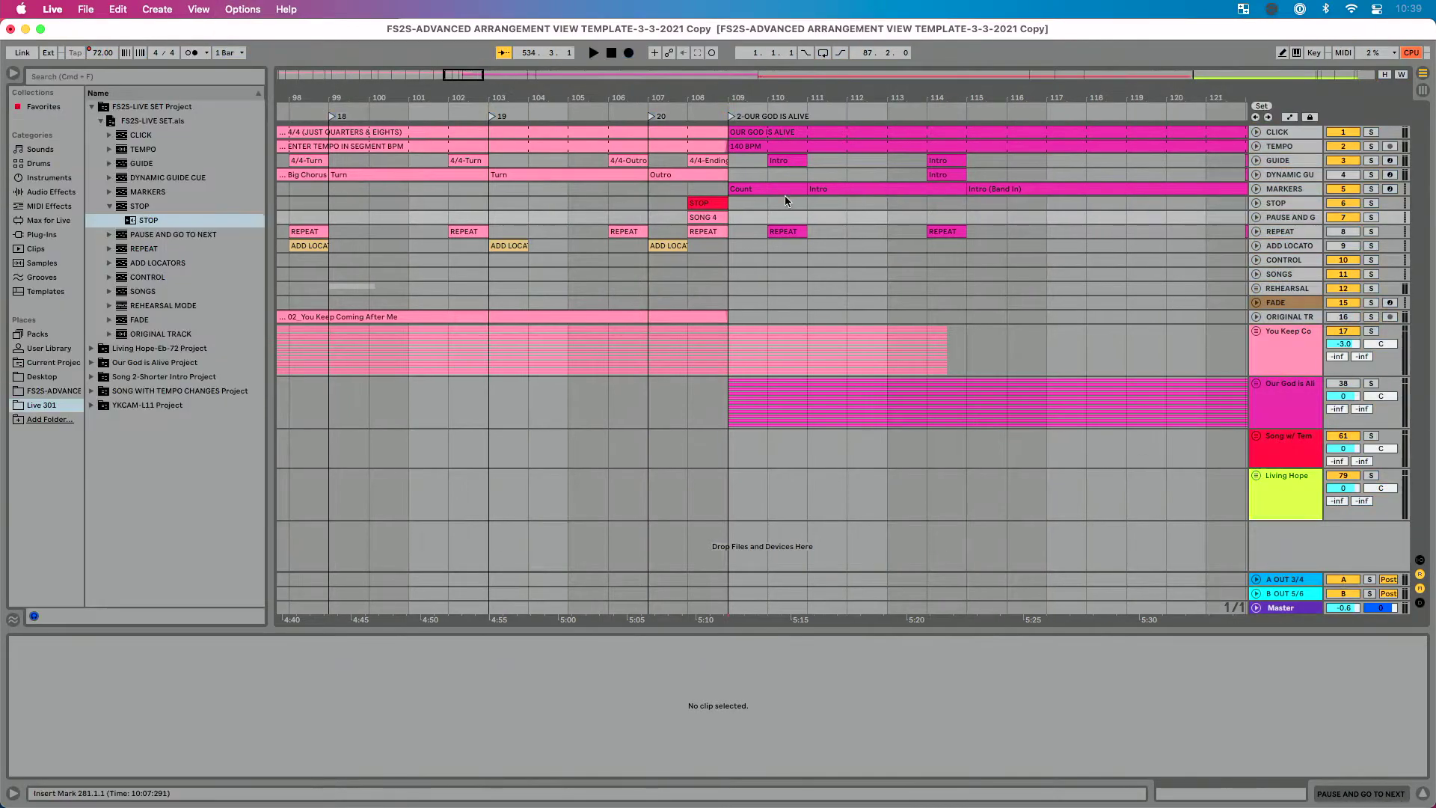
Step: Transpose the note in the STOP clip at bar 108 to D1
{"action": "left_click", "coordinate": [707, 203]}
{"action": "scroll", "coordinate": [461, 711], "scroll_direction": "down", "scroll_amount": 10}
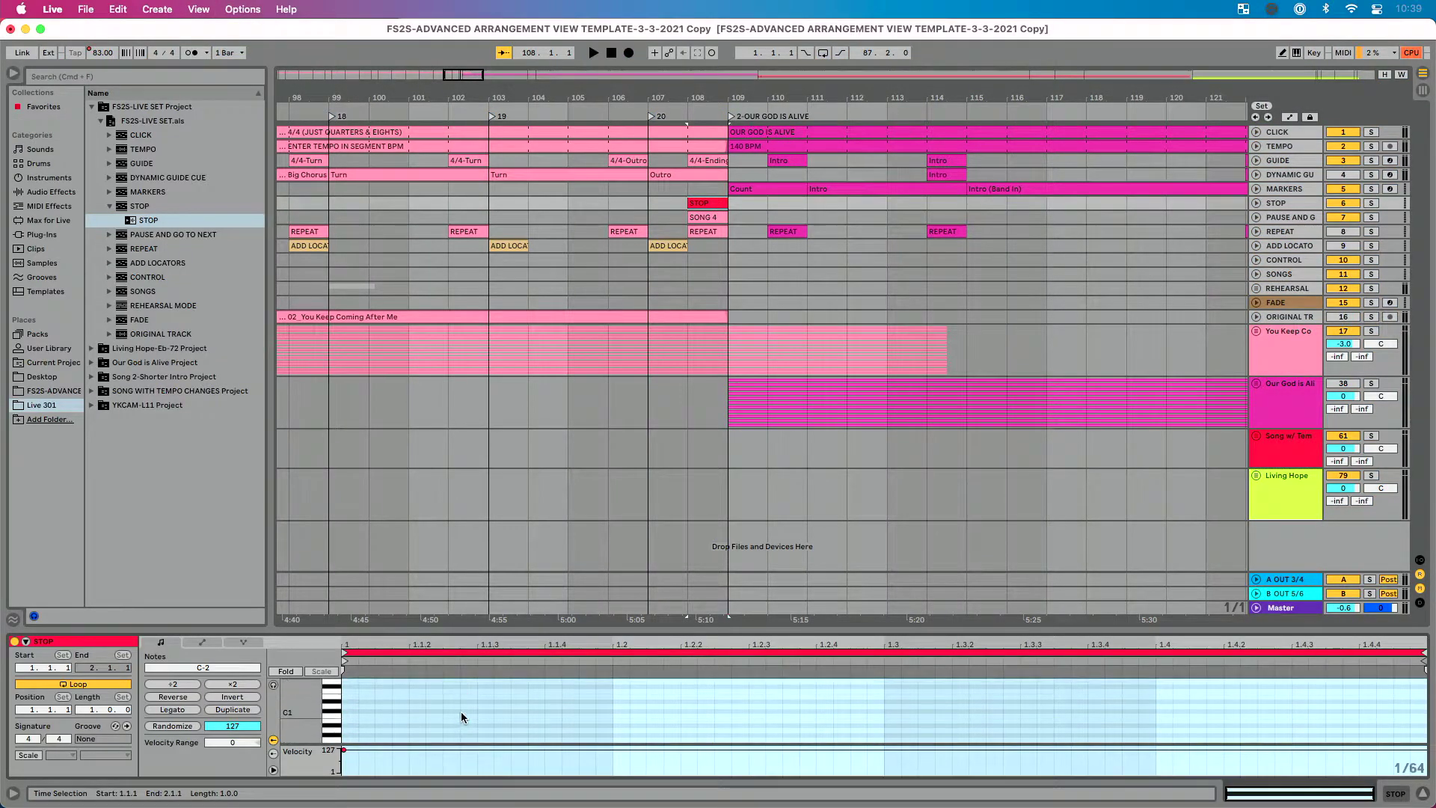
{"action": "scroll", "coordinate": [461, 712], "scroll_direction": "down", "scroll_amount": 3}
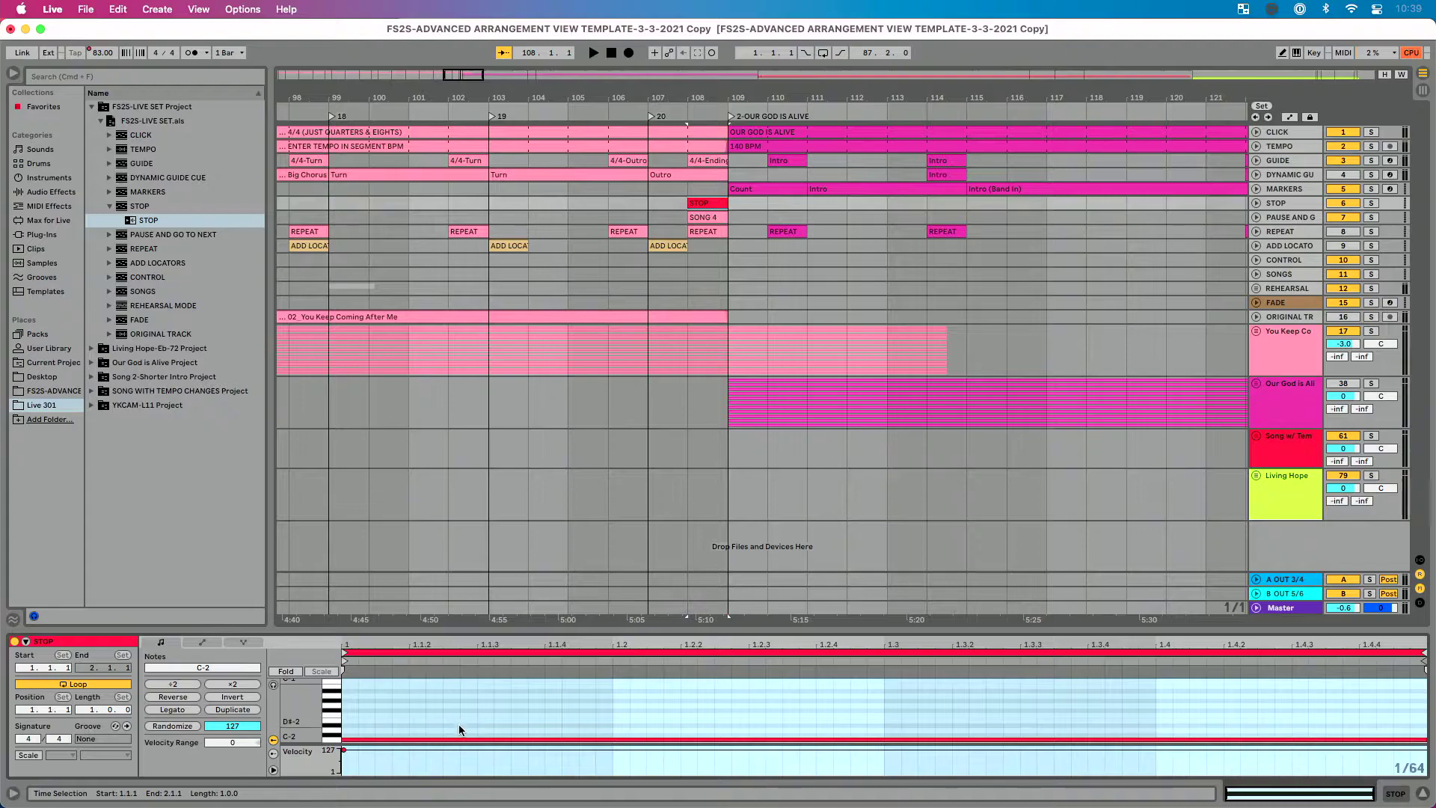
{"action": "left_click", "coordinate": [462, 734]}
{"action": "left_click_drag", "start_coordinate": [462, 732], "coordinate": [464, 729]}
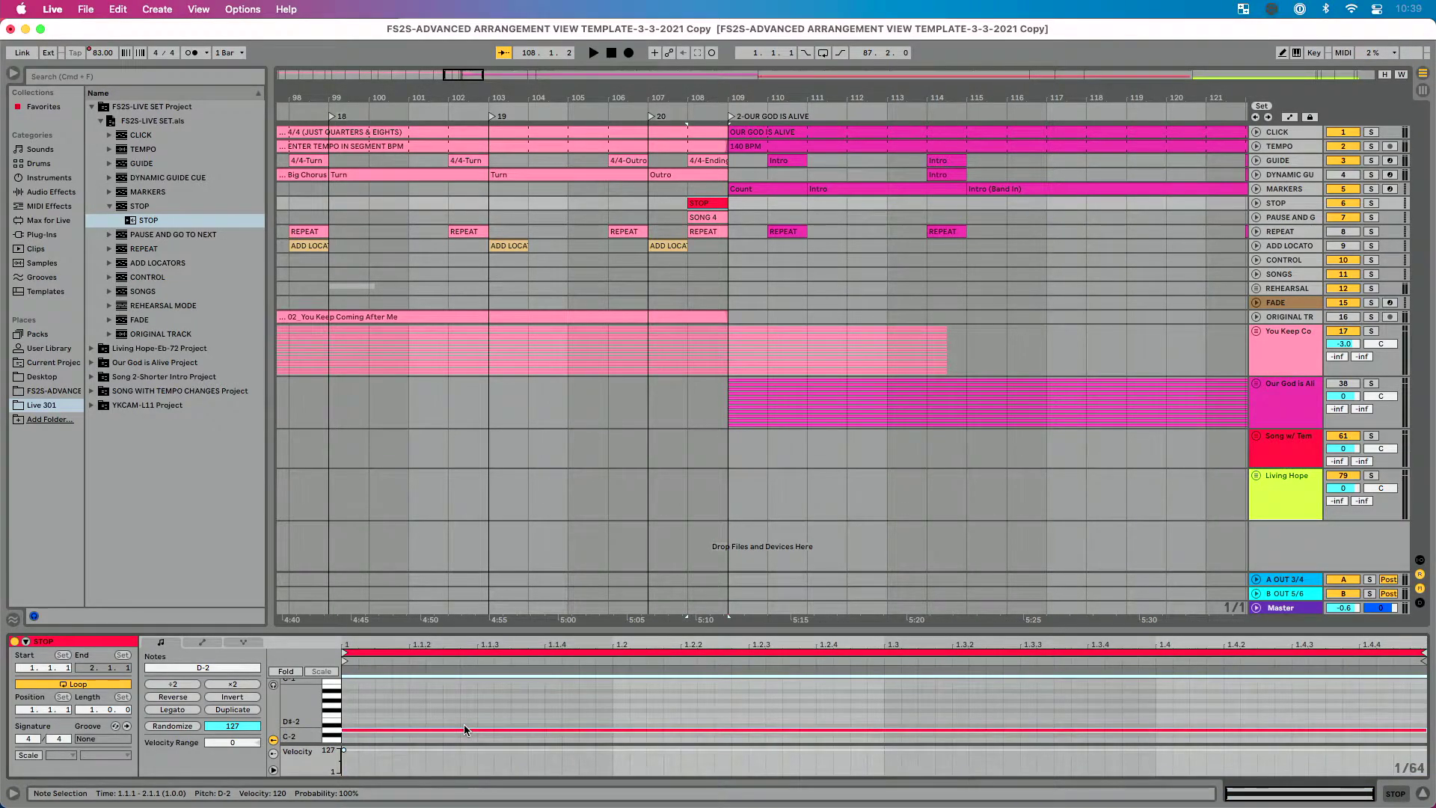
{"action": "key", "text": "shift+Up"}
{"action": "key", "text": "shift+Up"}
{"action": "key", "text": "shift+Up"}
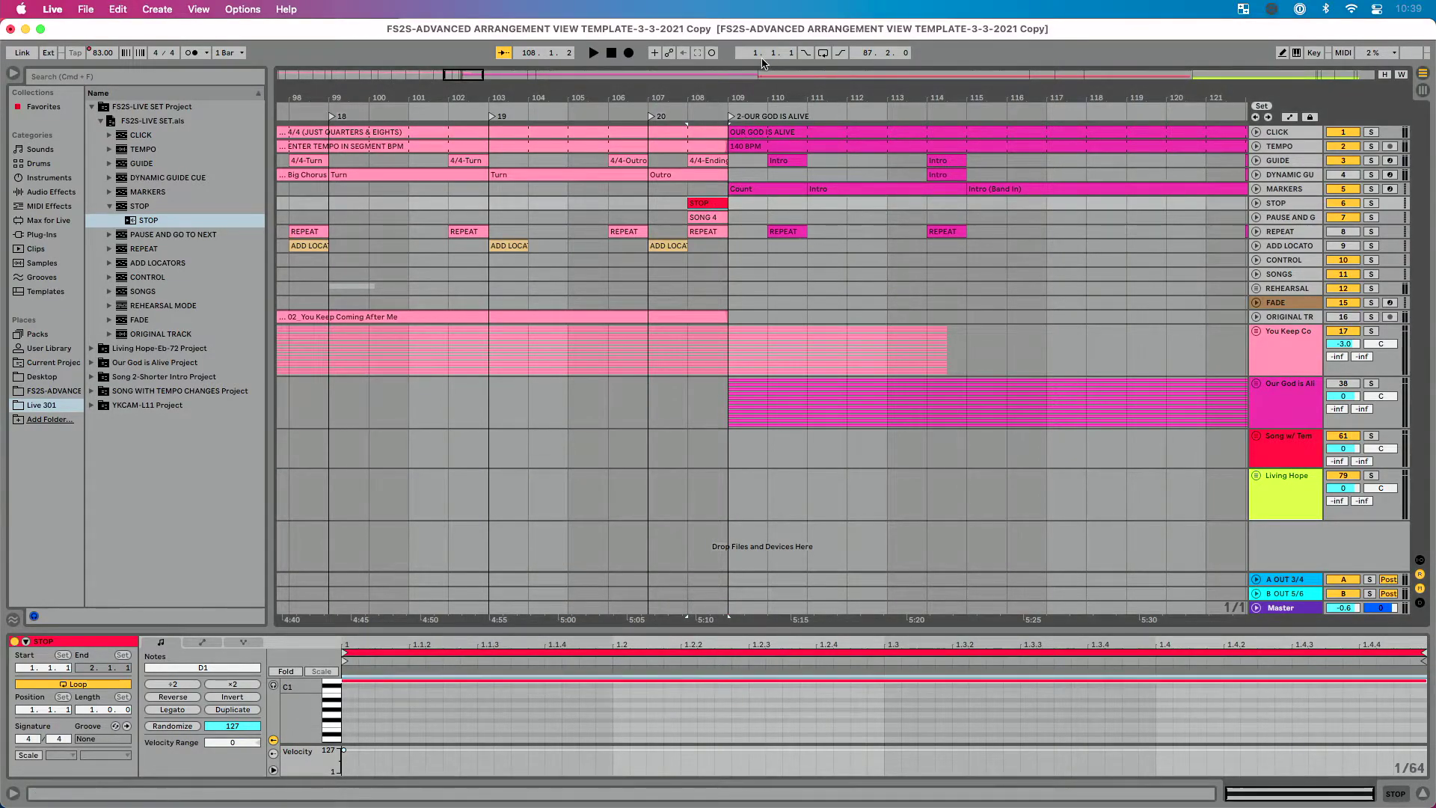
Step: Check the notes in the STOP clips at bar 273 and bar 533 against the Stop mapping
{"action": "key", "text": "w"}
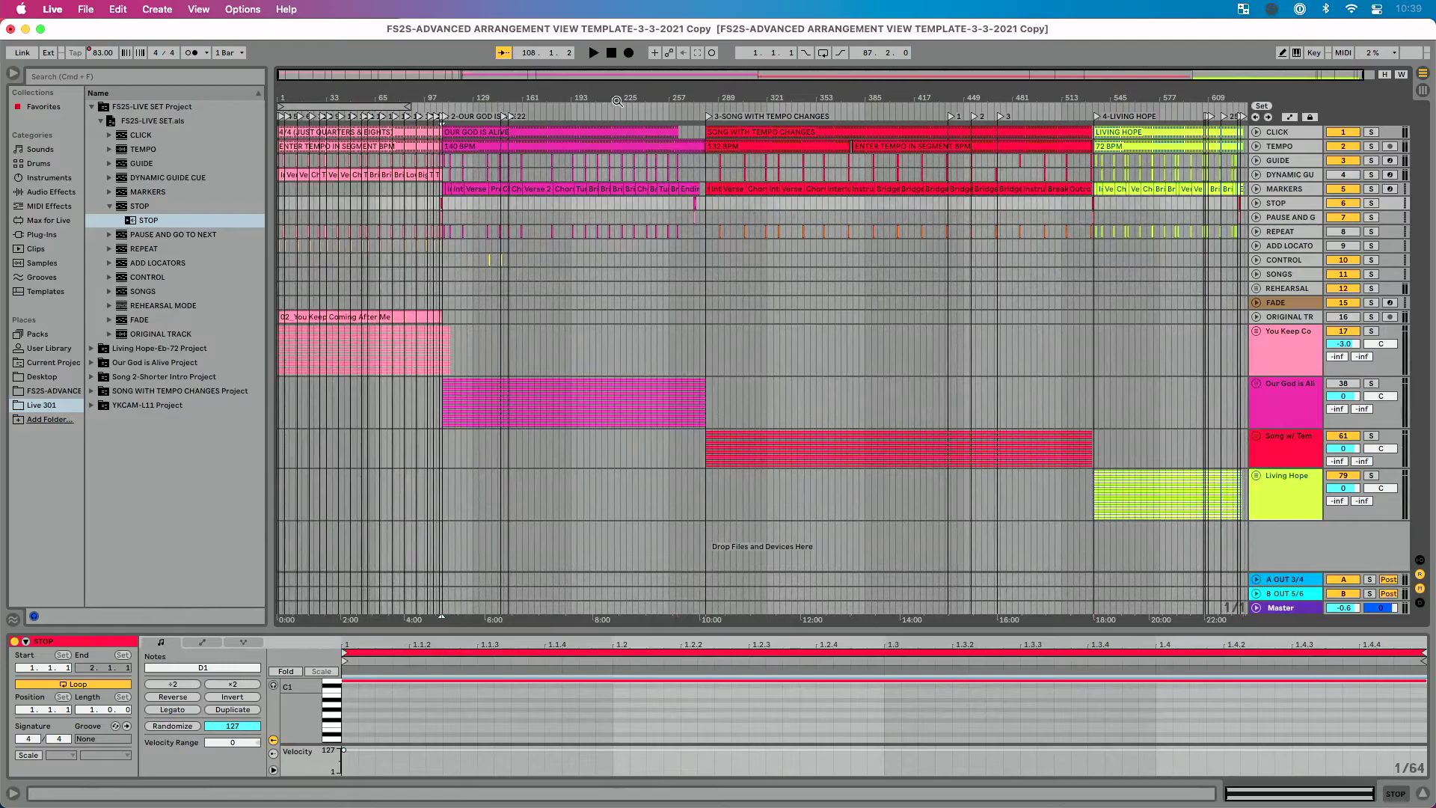
{"action": "left_click_drag", "start_coordinate": [697, 98], "coordinate": [697, 292]}
{"action": "left_click", "coordinate": [665, 200]}
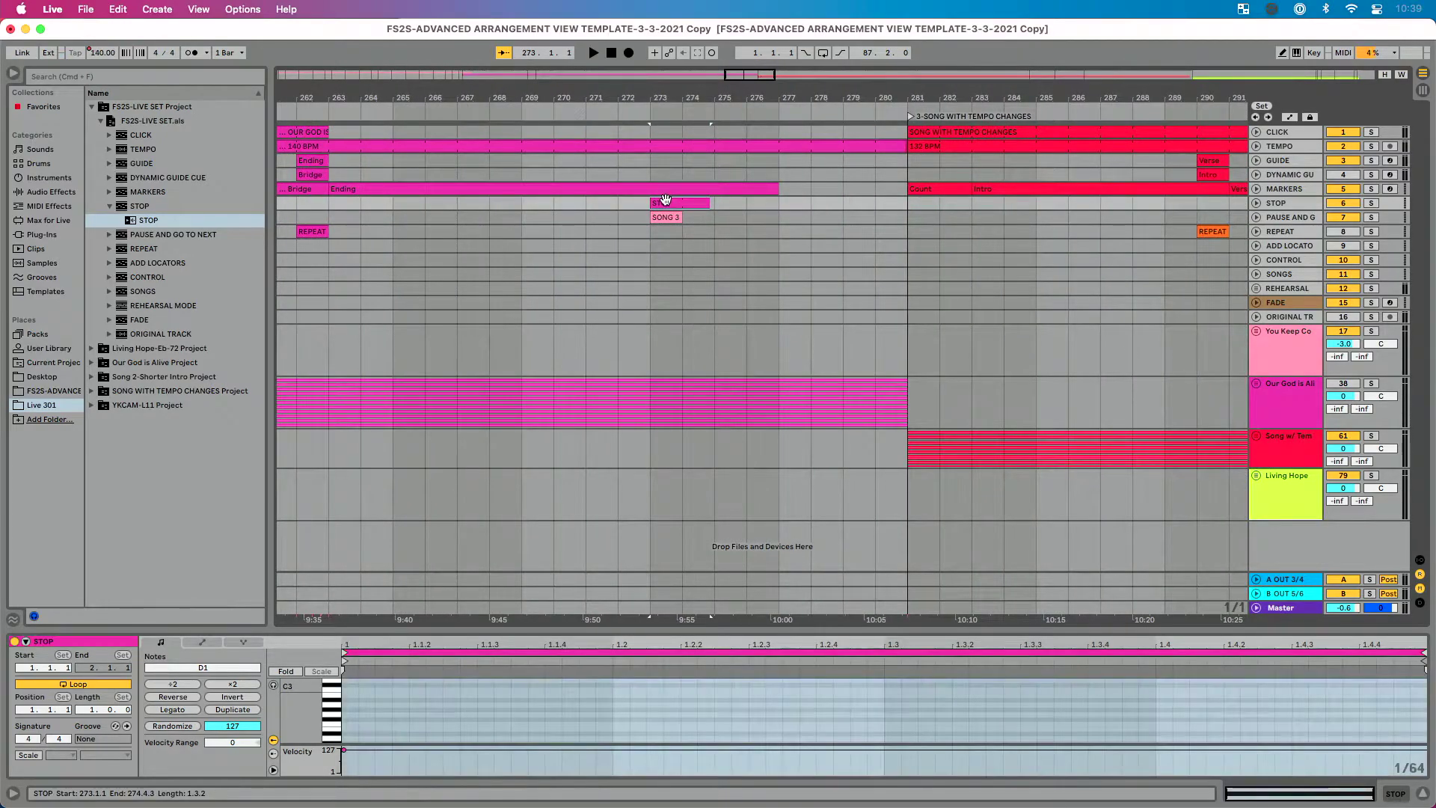
{"action": "scroll", "coordinate": [433, 711], "scroll_direction": "down", "scroll_amount": 4}
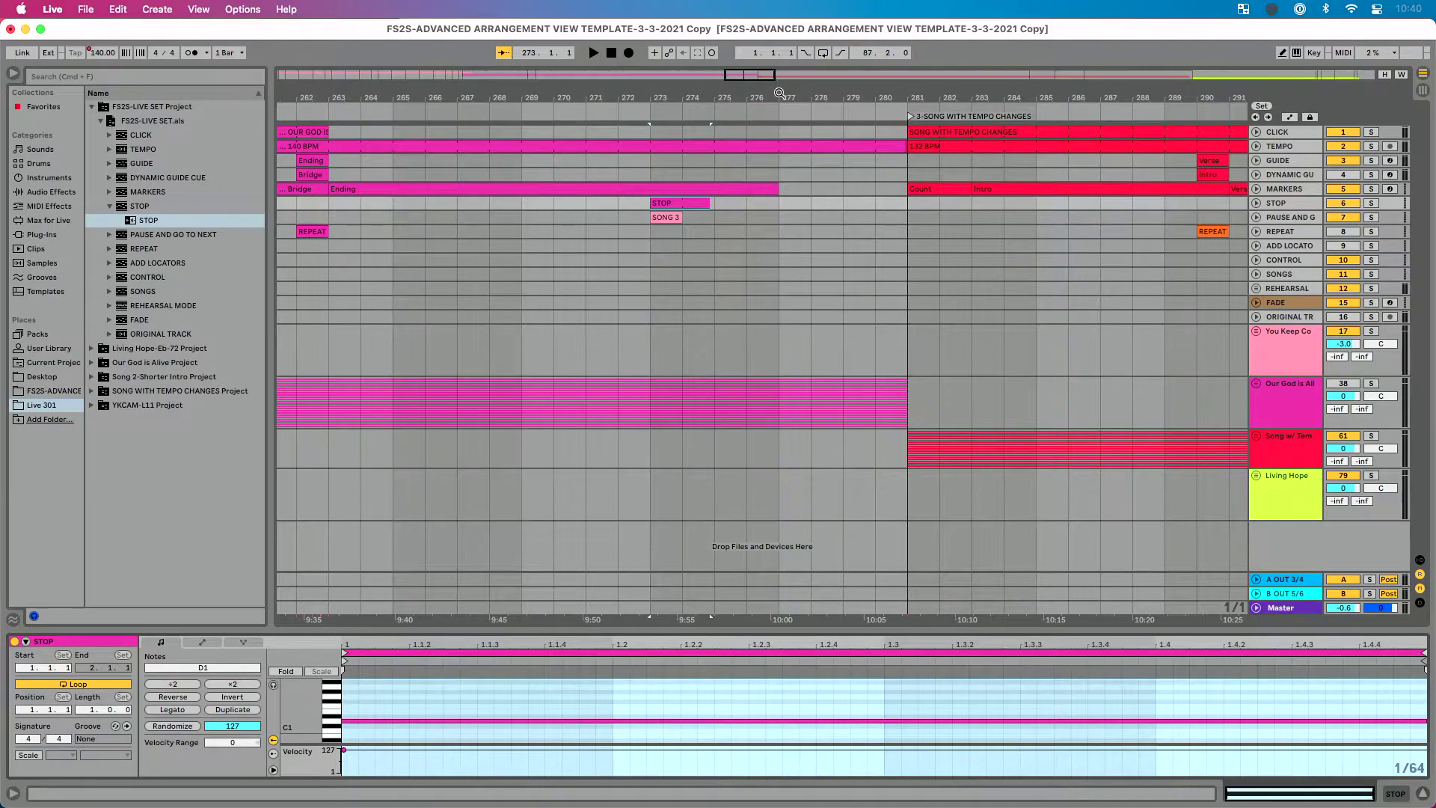
{"action": "left_click_drag", "start_coordinate": [779, 90], "coordinate": [779, 2]}
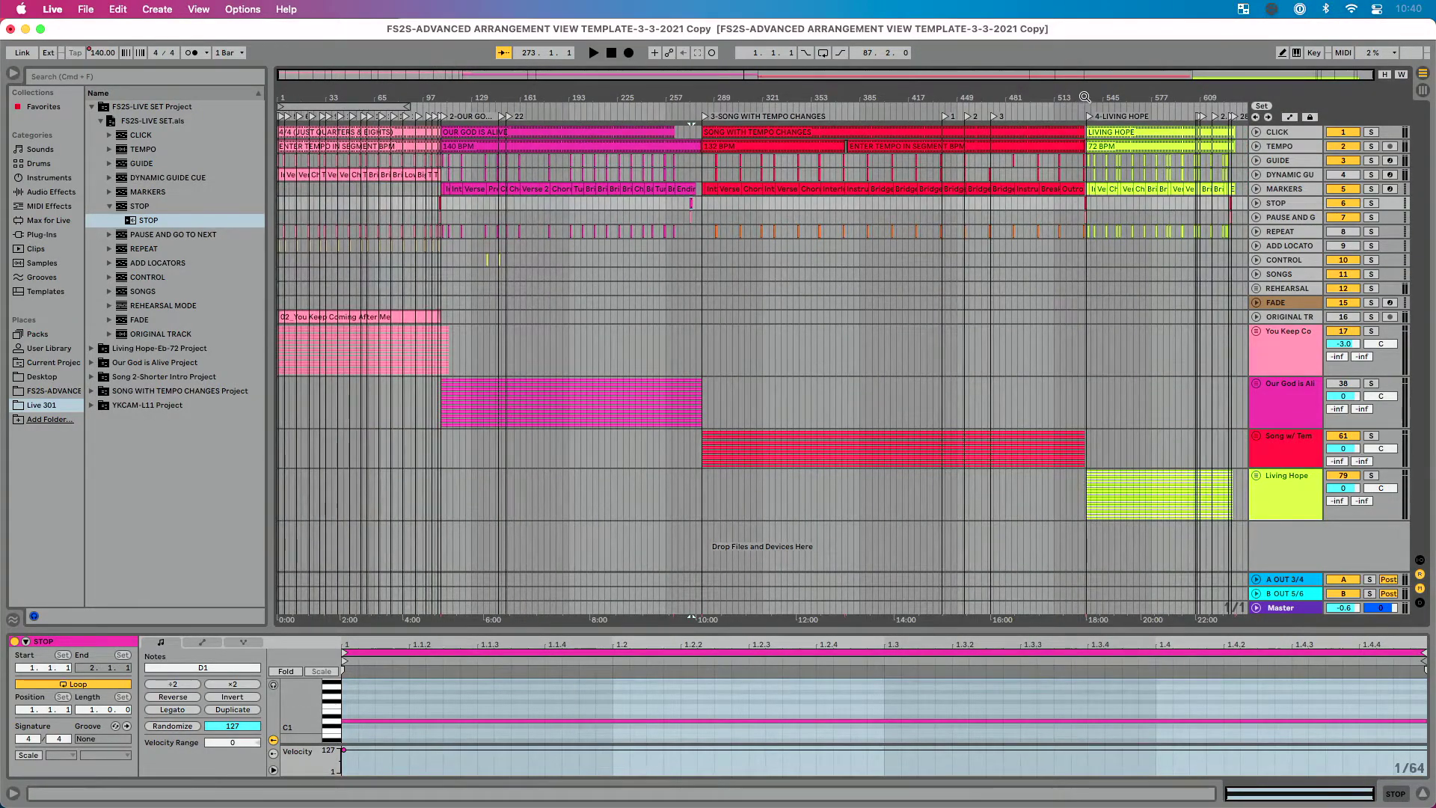
{"action": "left_click_drag", "start_coordinate": [1084, 96], "coordinate": [657, 231]}
{"action": "left_click", "coordinate": [627, 204]}
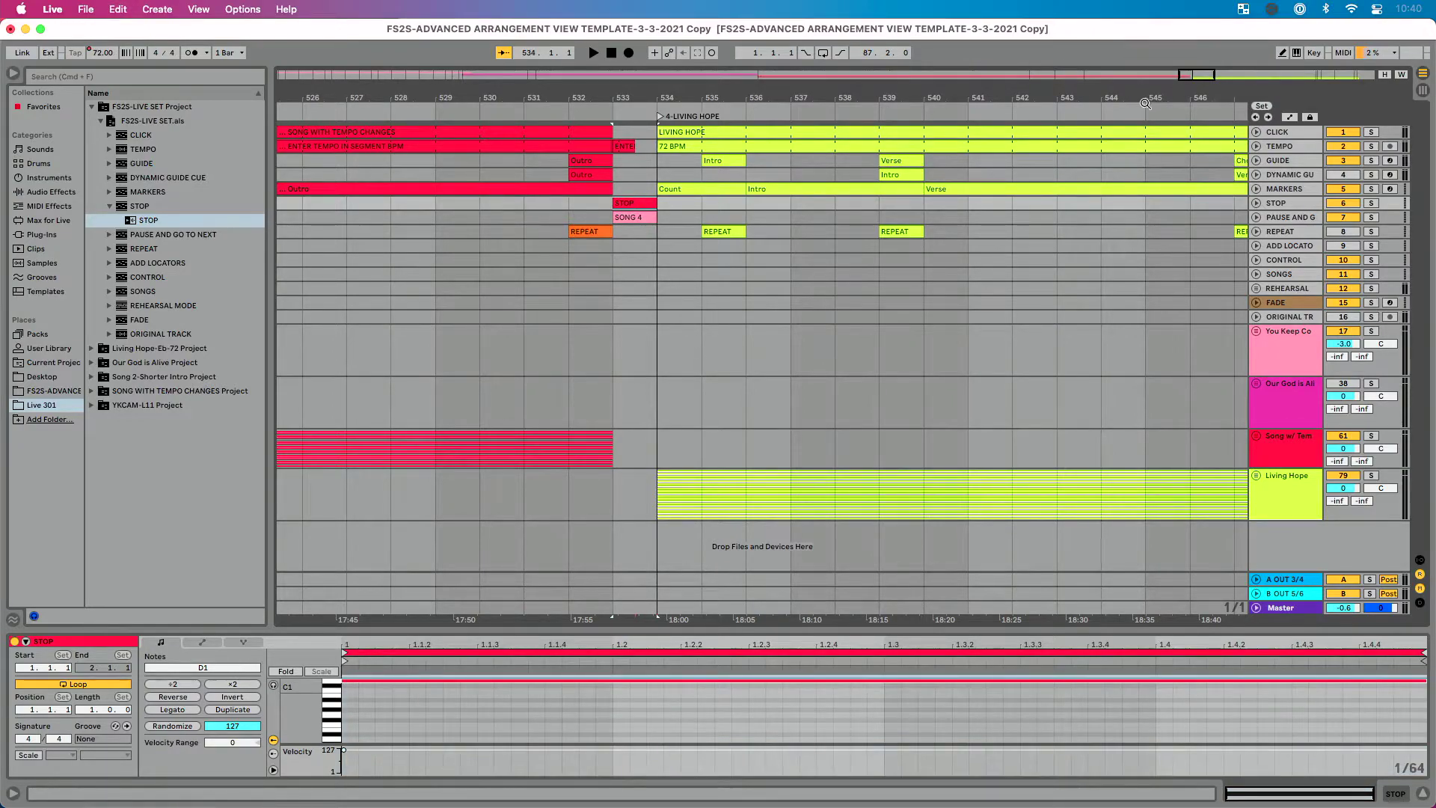
Step: Set the note in the STOP clip at bar 629, near the end of LIVING HOPE, to D1
{"action": "left_click_drag", "start_coordinate": [1145, 103], "coordinate": [900, 102]}
{"action": "left_click_drag", "start_coordinate": [1204, 94], "coordinate": [1117, 209]}
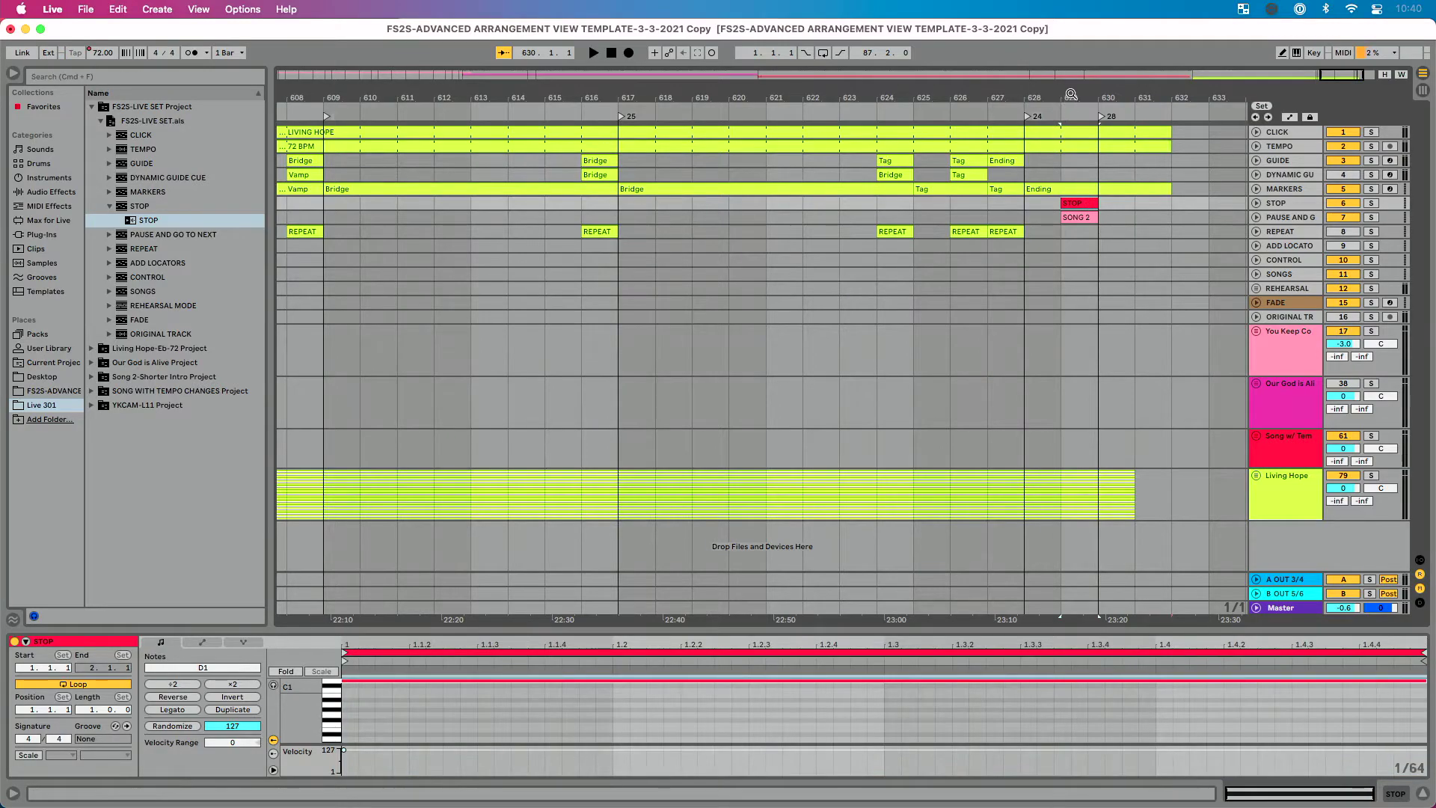
Step: Test the jumps by playing the first song's ending and LIVING HOPE's ending from locator 24, and stop playback
{"action": "left_click_drag", "start_coordinate": [1071, 96], "coordinate": [451, 106]}
{"action": "left_click", "coordinate": [459, 109]}
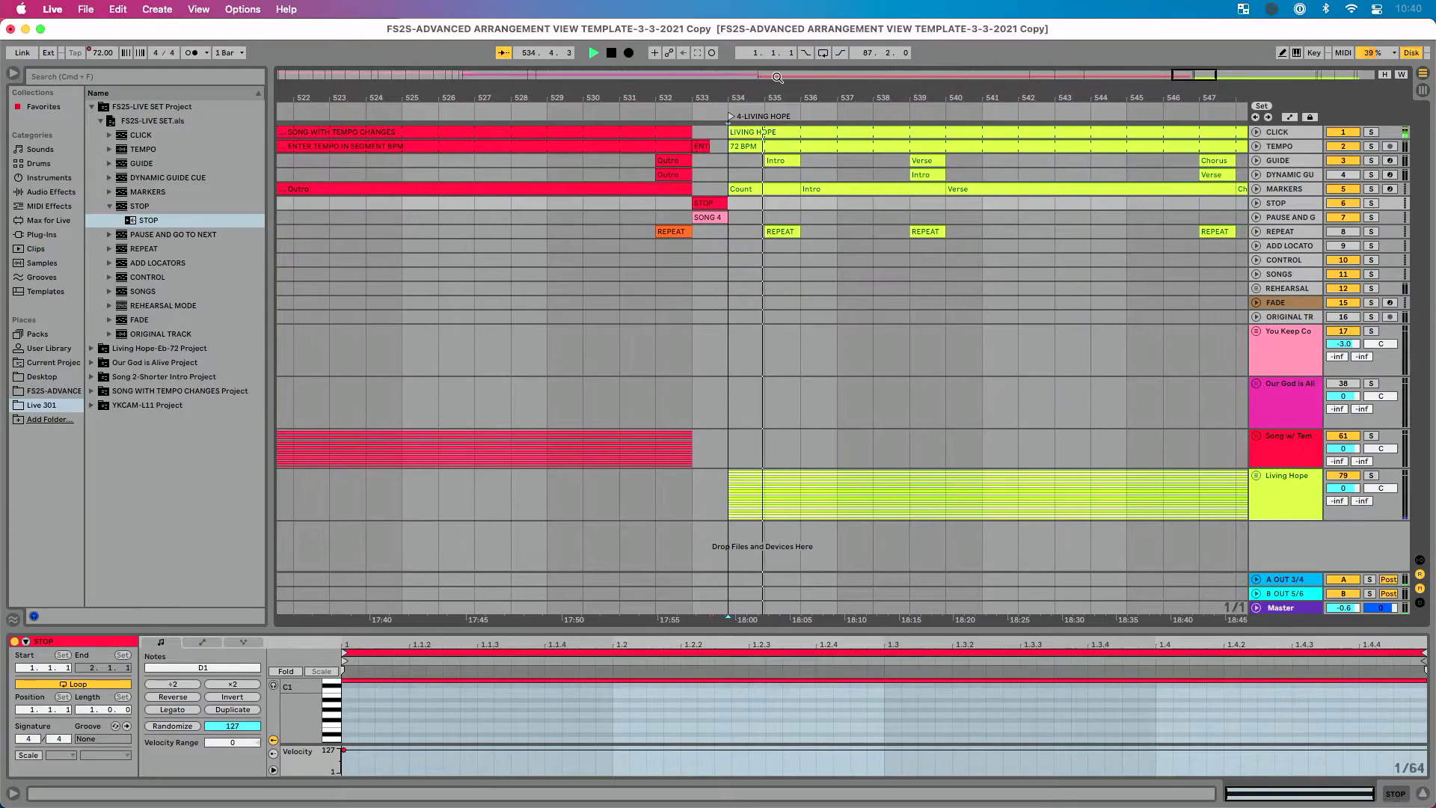
{"action": "scroll", "coordinate": [762, 359], "scroll_direction": "down", "scroll_amount": 5}
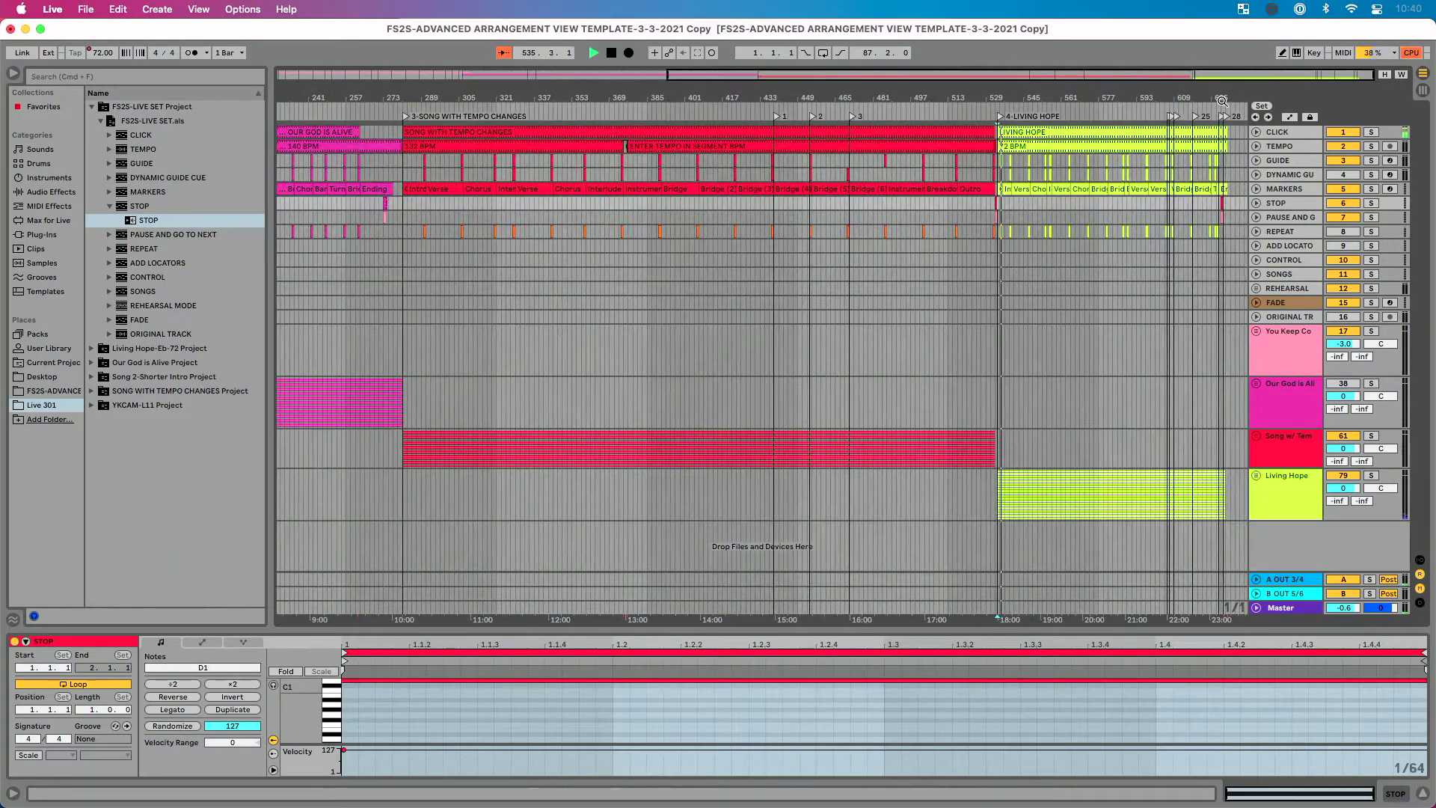
{"action": "left_click_drag", "start_coordinate": [1222, 101], "coordinate": [1046, 110]}
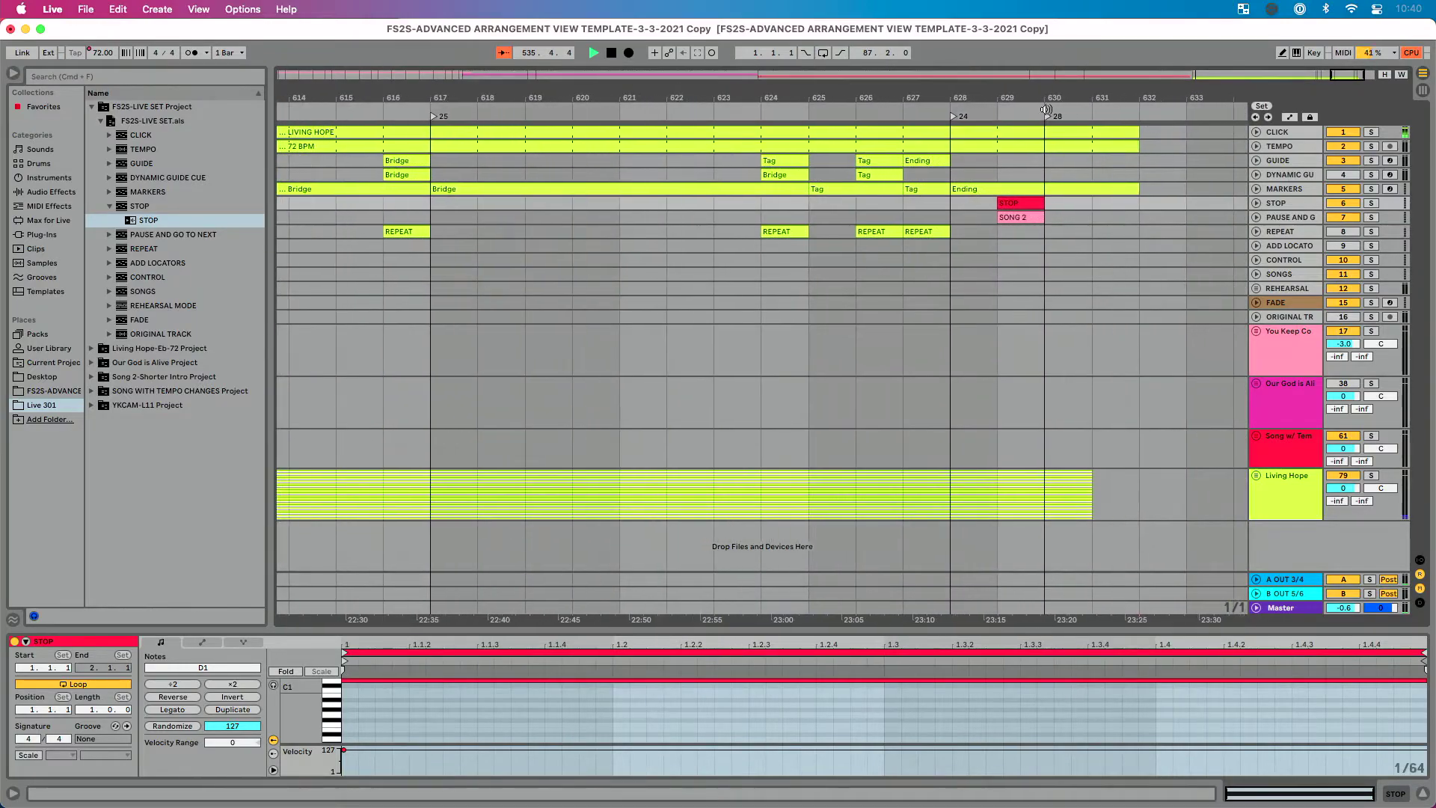
{"action": "left_click", "coordinate": [955, 117]}
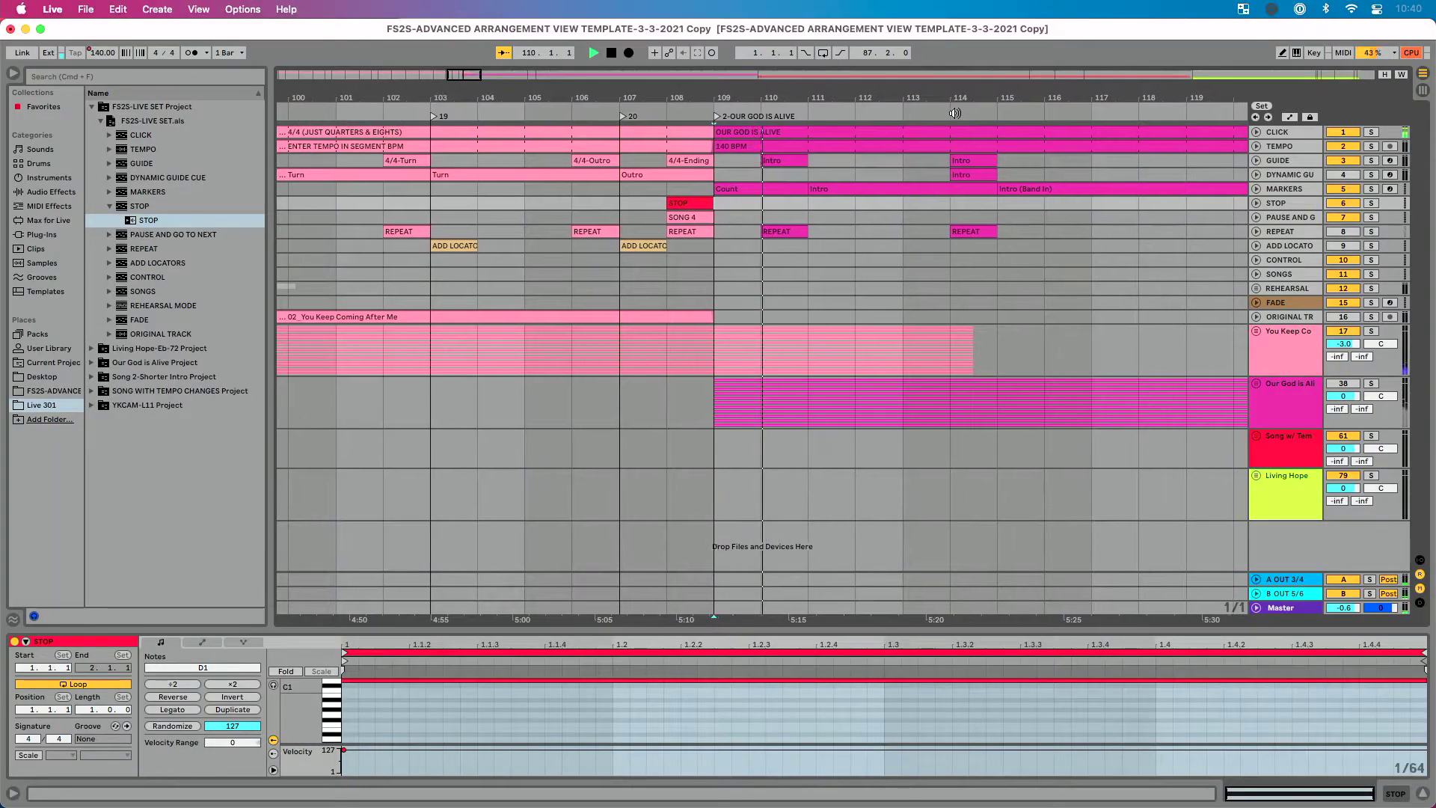
{"action": "key", "text": "space"}
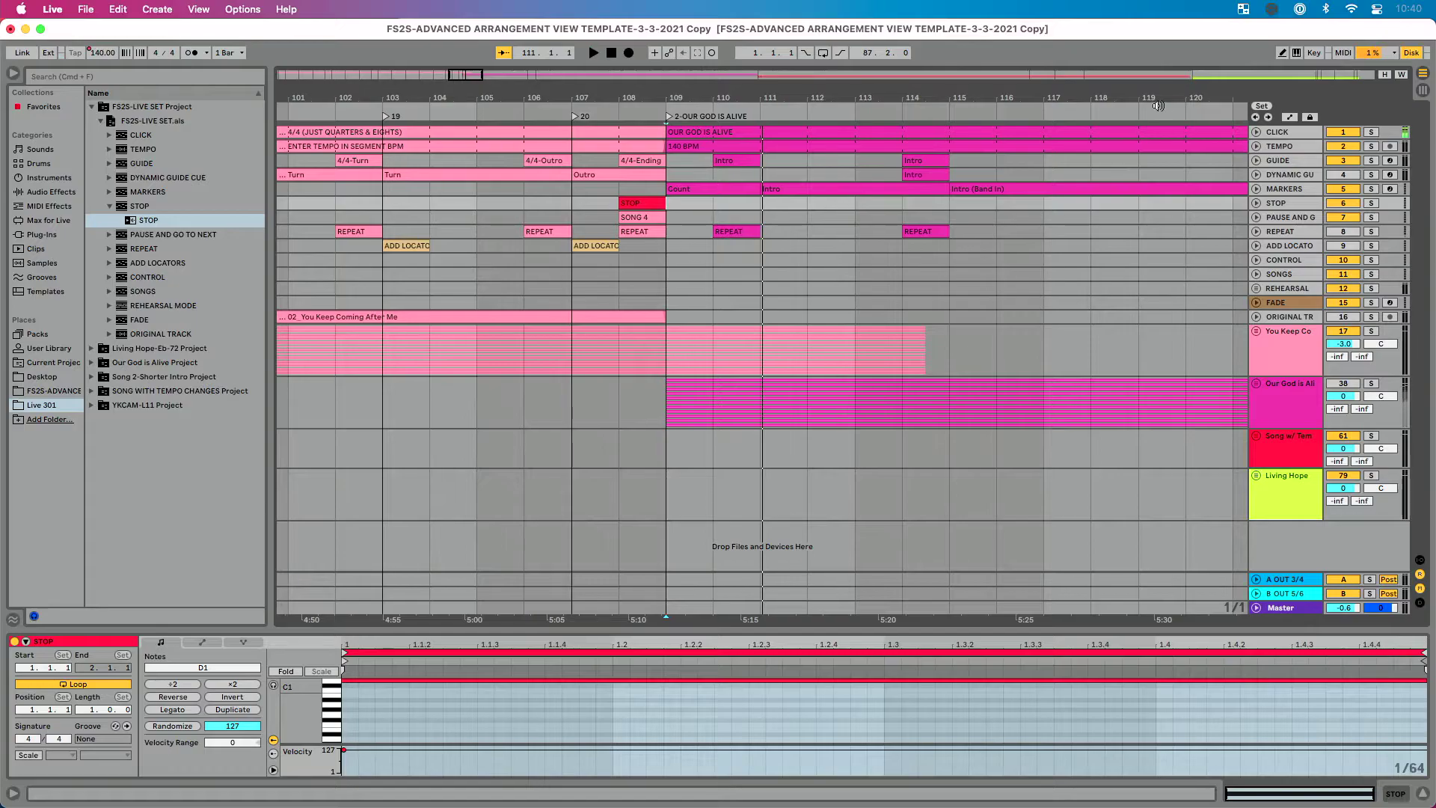
Step: Play the ending of OUR GOD IS ALIVE from bar 272 to test the STOP and SONG 3 clips at bar 273
{"action": "left_click_drag", "start_coordinate": [1160, 103], "coordinate": [1045, 15]}
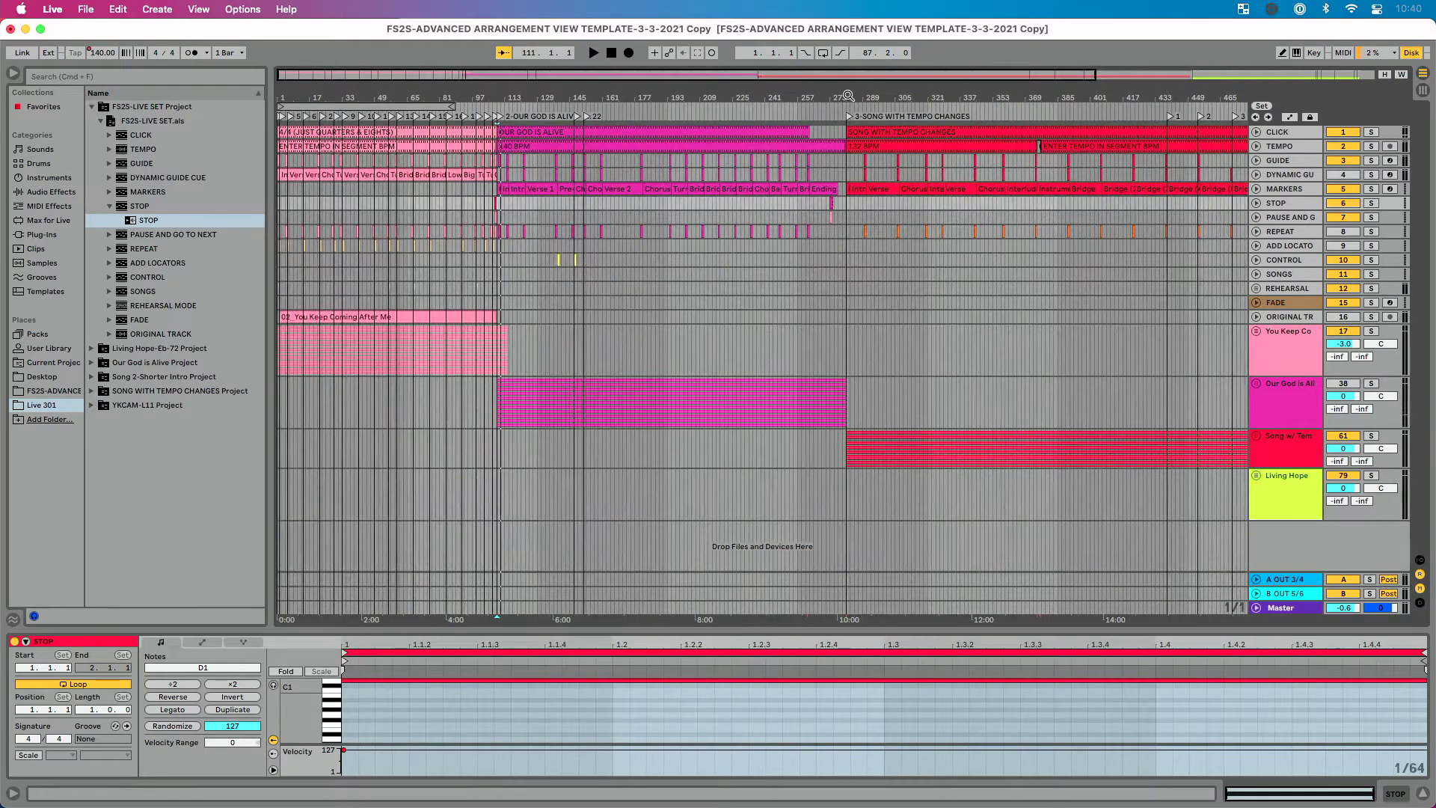
{"action": "left_click_drag", "start_coordinate": [836, 92], "coordinate": [793, 247]}
{"action": "left_click", "coordinate": [716, 107]}
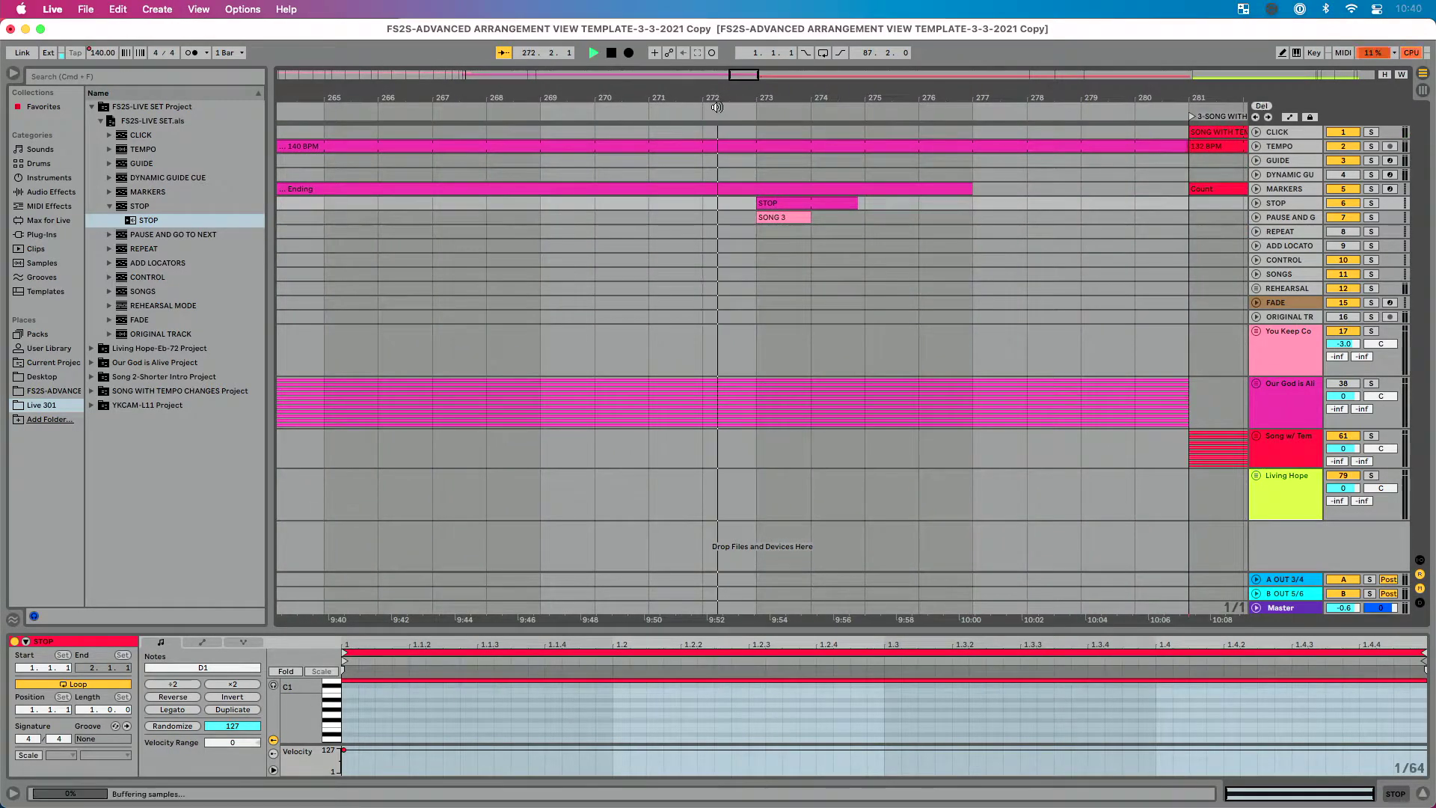